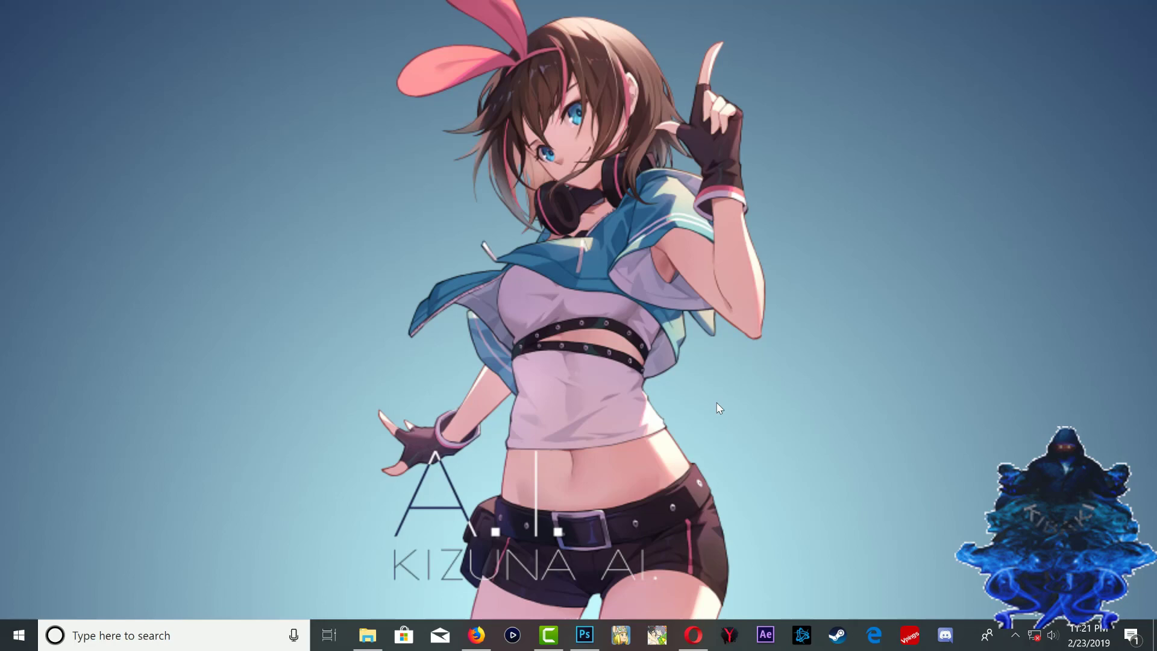
Step: Check the file system and capacity of the PS2 (G:) USB drive in its properties
{"action": "left_click", "coordinate": [368, 635]}
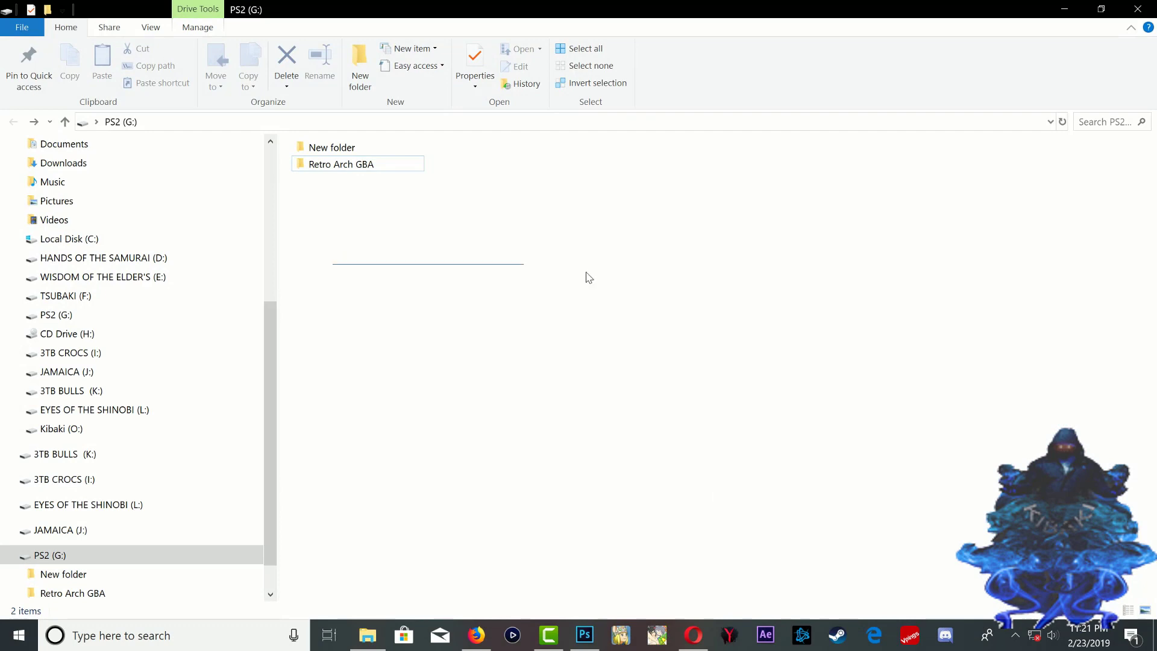
{"action": "right_click", "coordinate": [498, 281]}
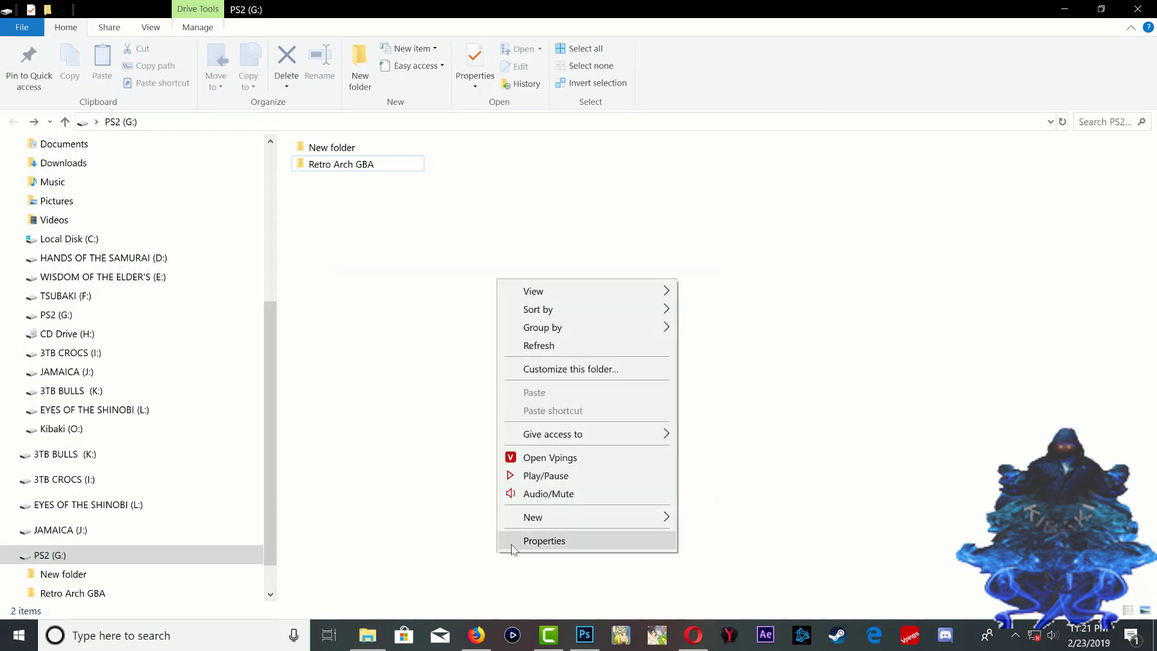
{"action": "left_click", "coordinate": [589, 543]}
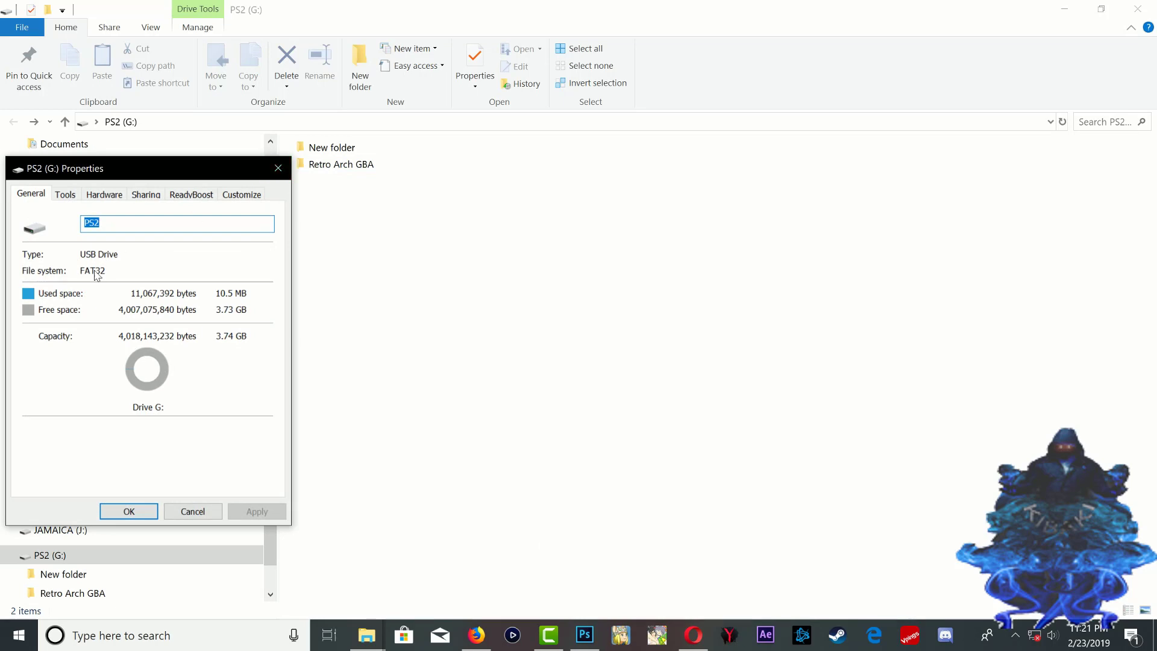
{"action": "left_click", "coordinate": [279, 175]}
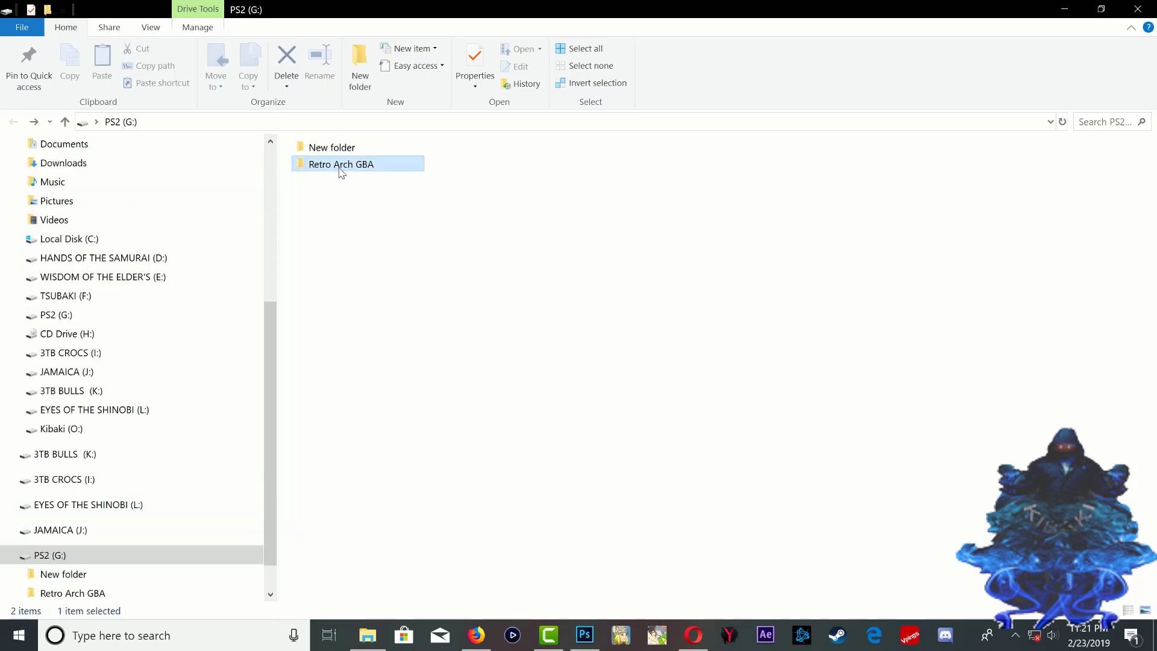
Step: Check the contents of the Retro Arch GBA folder and return to the drive's root
{"action": "double_click", "coordinate": [340, 171]}
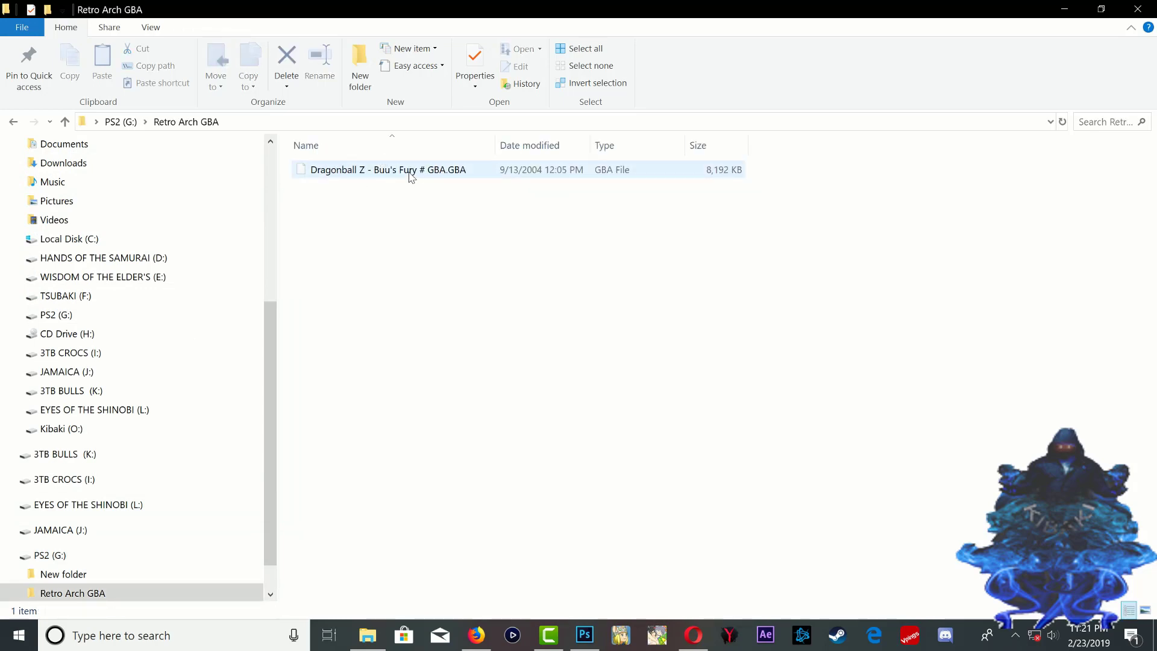
{"action": "key", "text": "alt+Left"}
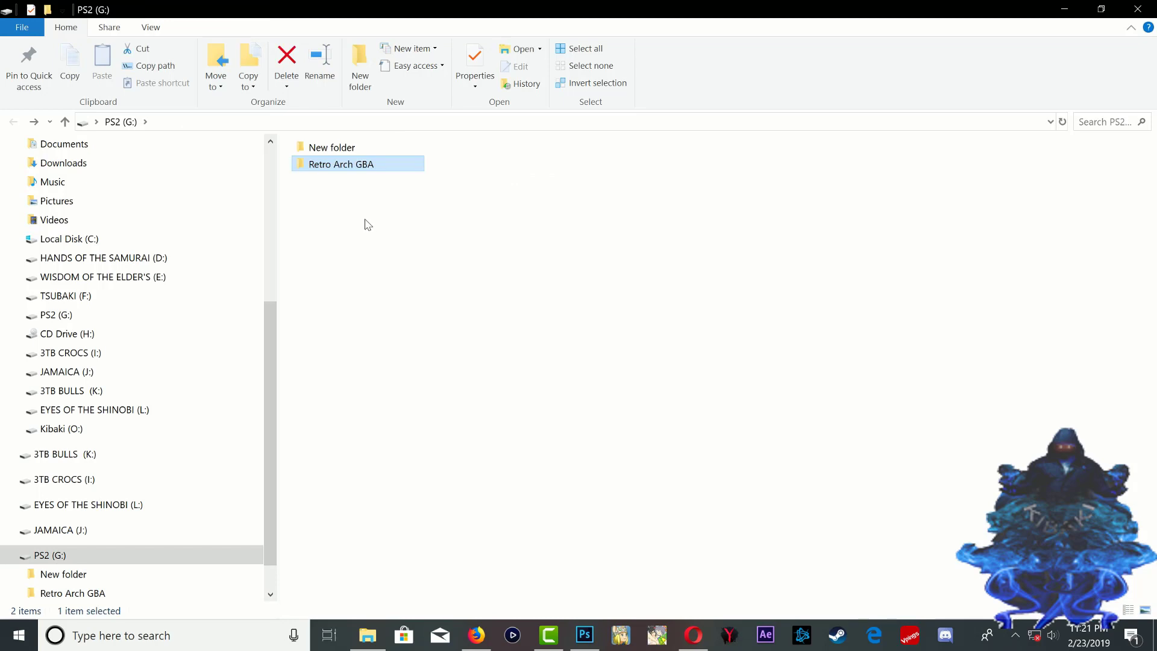
{"action": "left_click", "coordinate": [369, 226]}
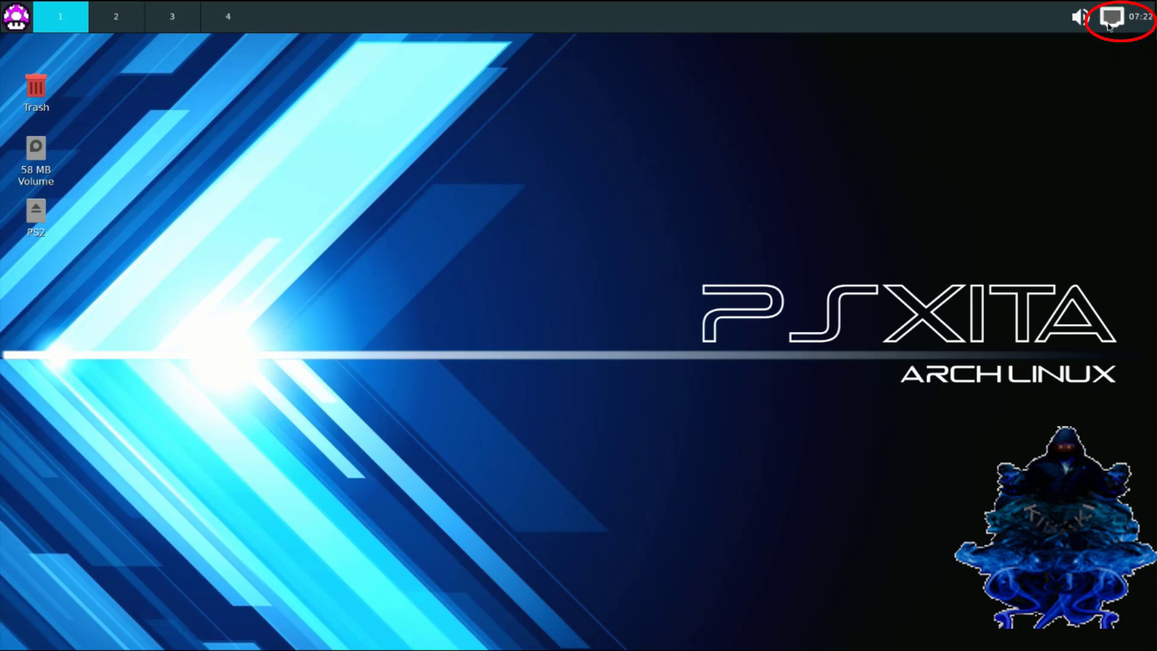
Step: Refresh the desktop's application menu through the Jwm Config options
{"action": "mouse_move", "coordinate": [1116, 29]}
{"action": "left_click", "coordinate": [16, 19]}
{"action": "mouse_move", "coordinate": [39, 113]}
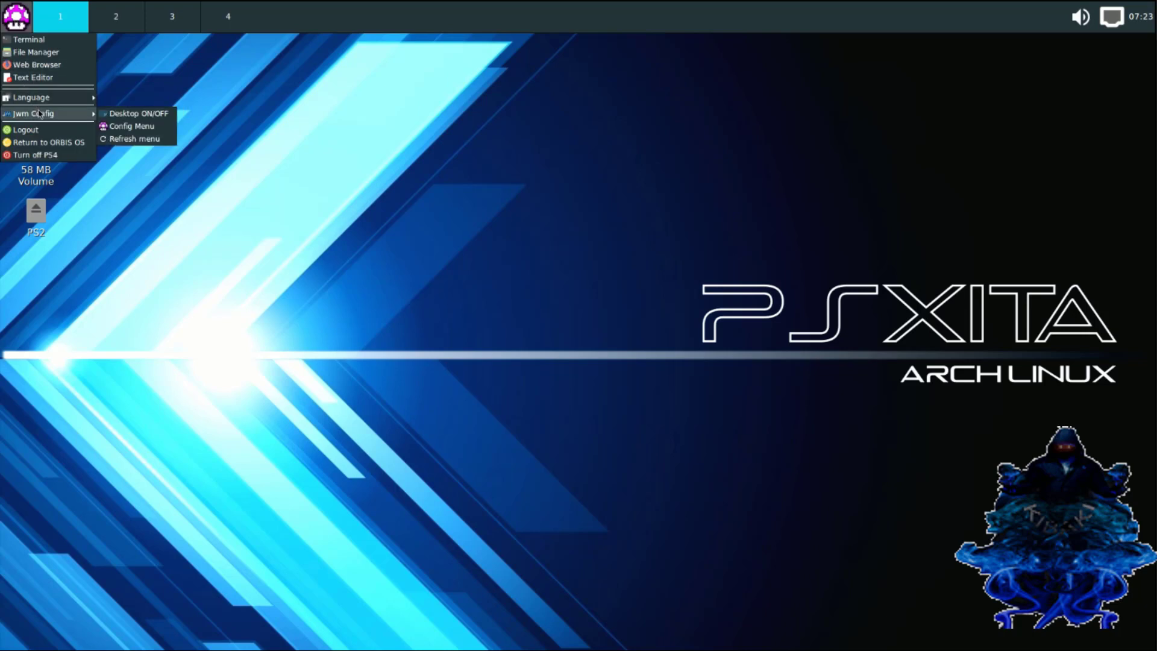
{"action": "left_click", "coordinate": [142, 140]}
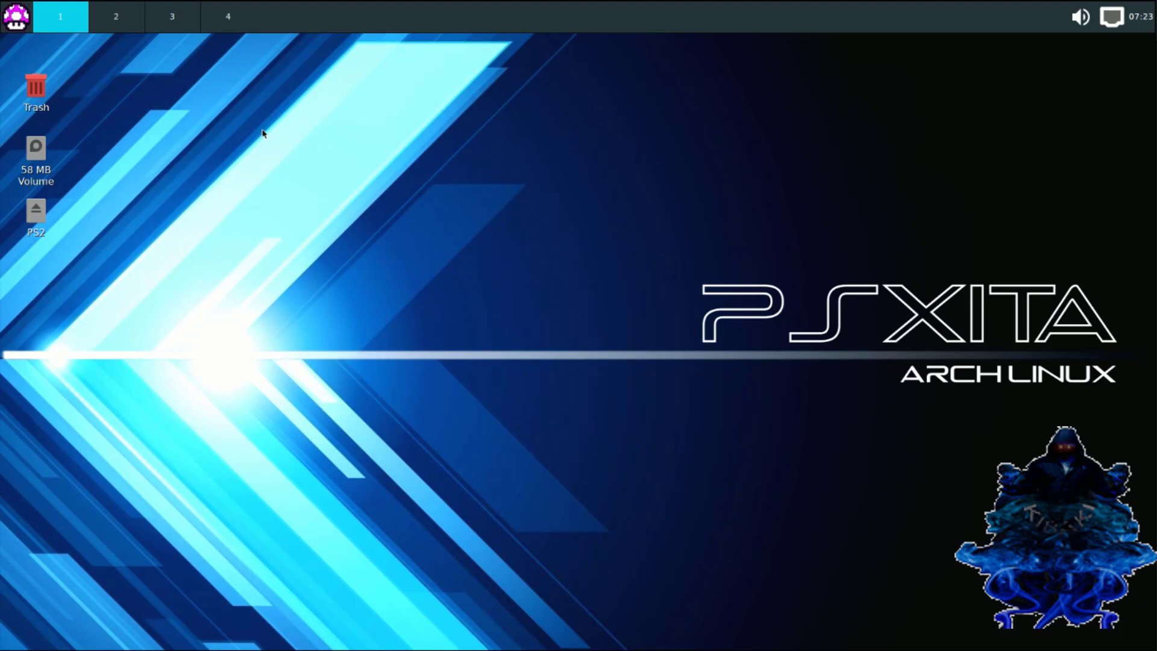
Step: Open the PS2 drive in the file manager and copy its Retro Arch GBA folder
{"action": "left_click", "coordinate": [13, 22]}
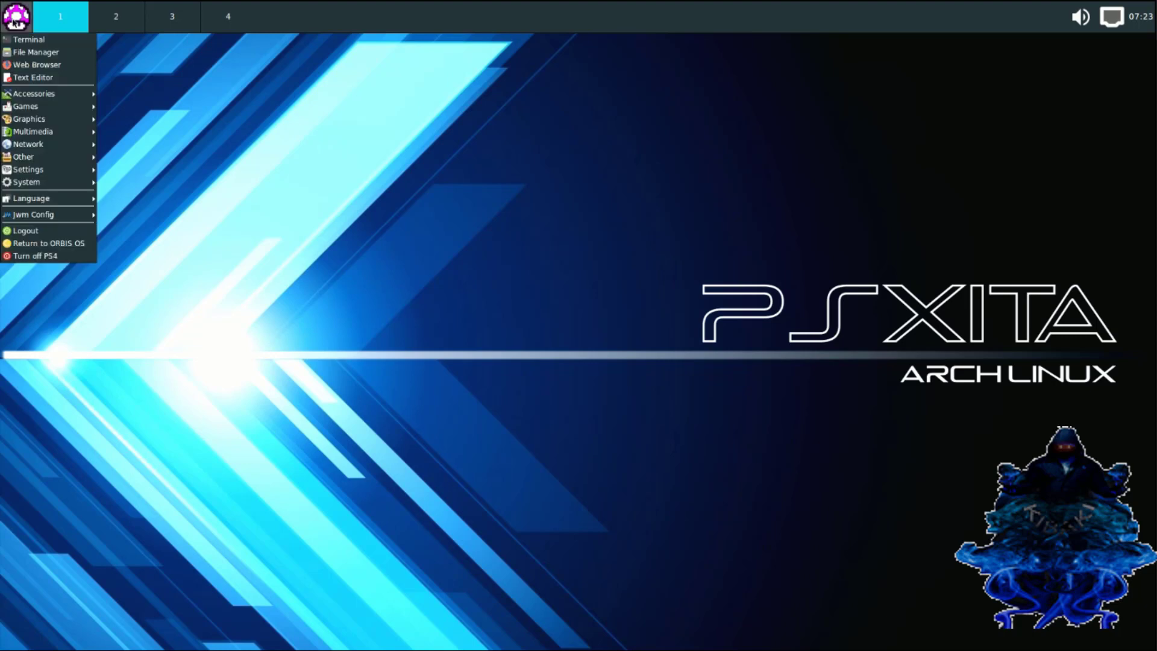
{"action": "left_click", "coordinate": [37, 54]}
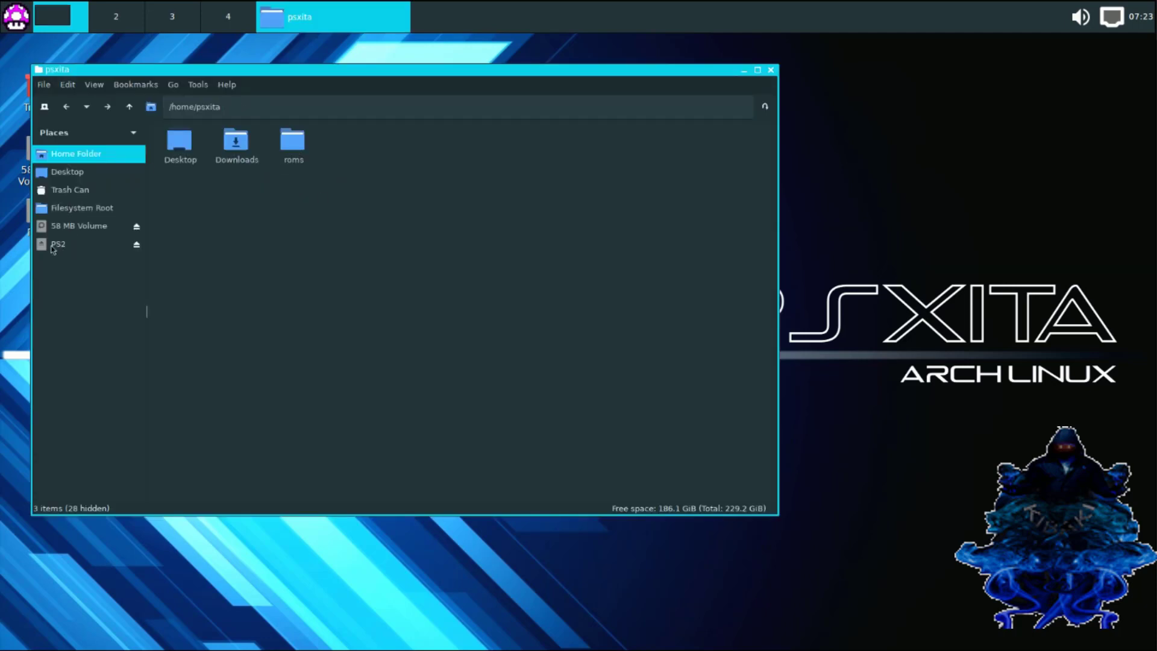
{"action": "left_click", "coordinate": [83, 246]}
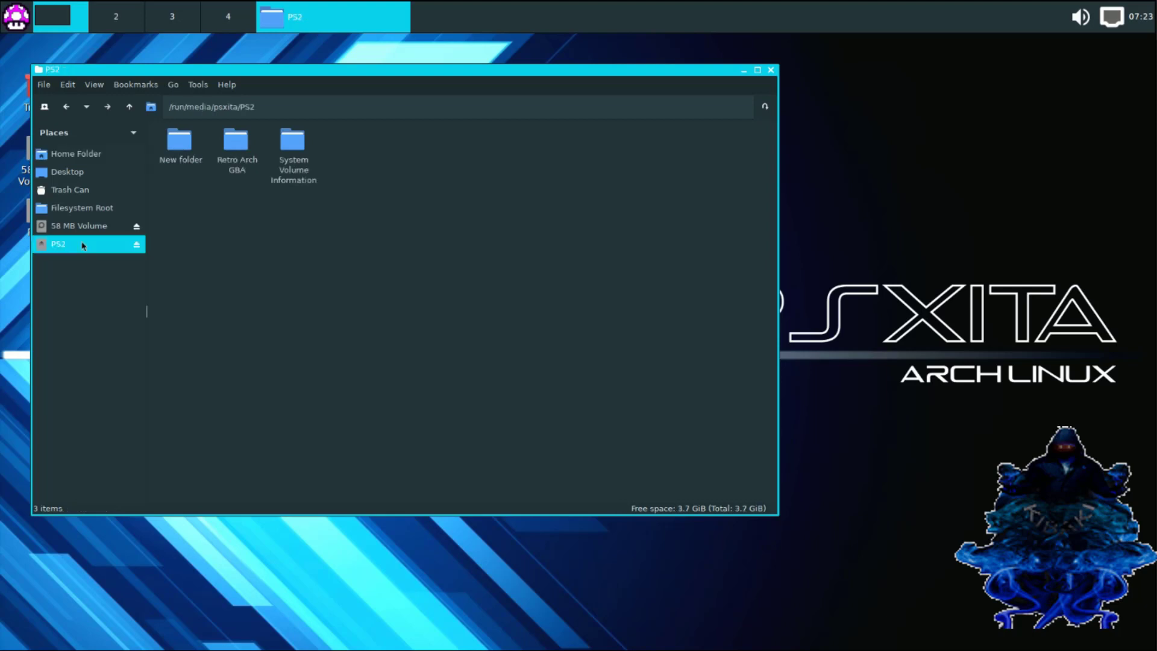
{"action": "left_click", "coordinate": [244, 166]}
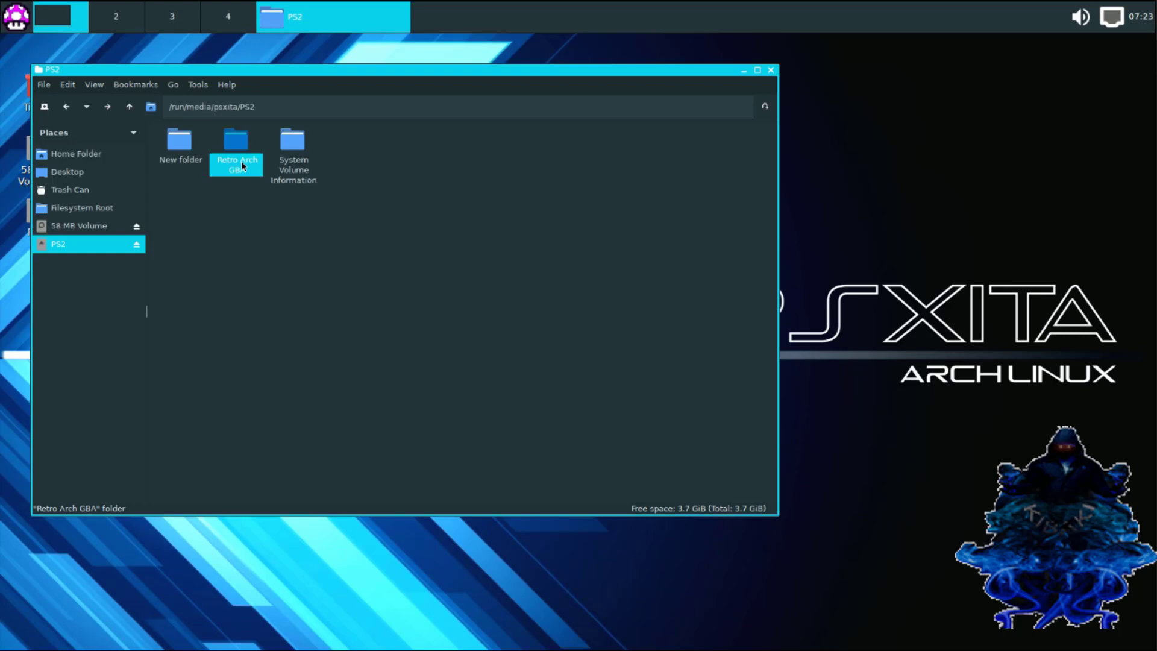
{"action": "right_click", "coordinate": [245, 161]}
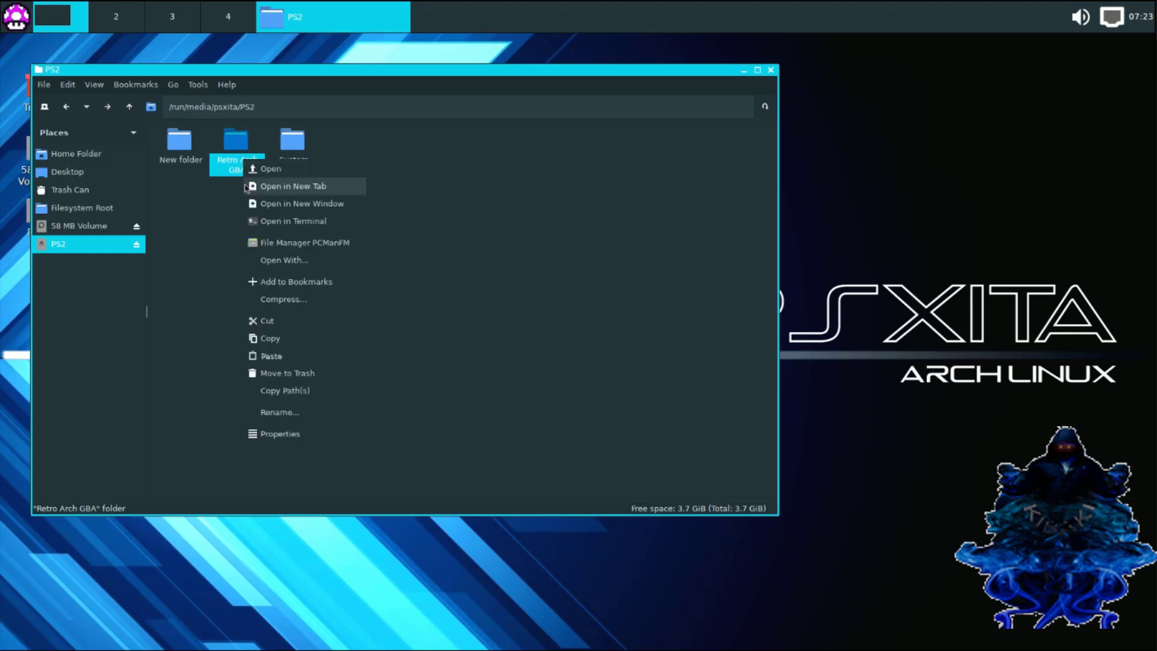
{"action": "left_click", "coordinate": [272, 339]}
Step: Paste the copied folder into the home folder's roms directory and close the file manager
{"action": "left_click", "coordinate": [89, 158]}
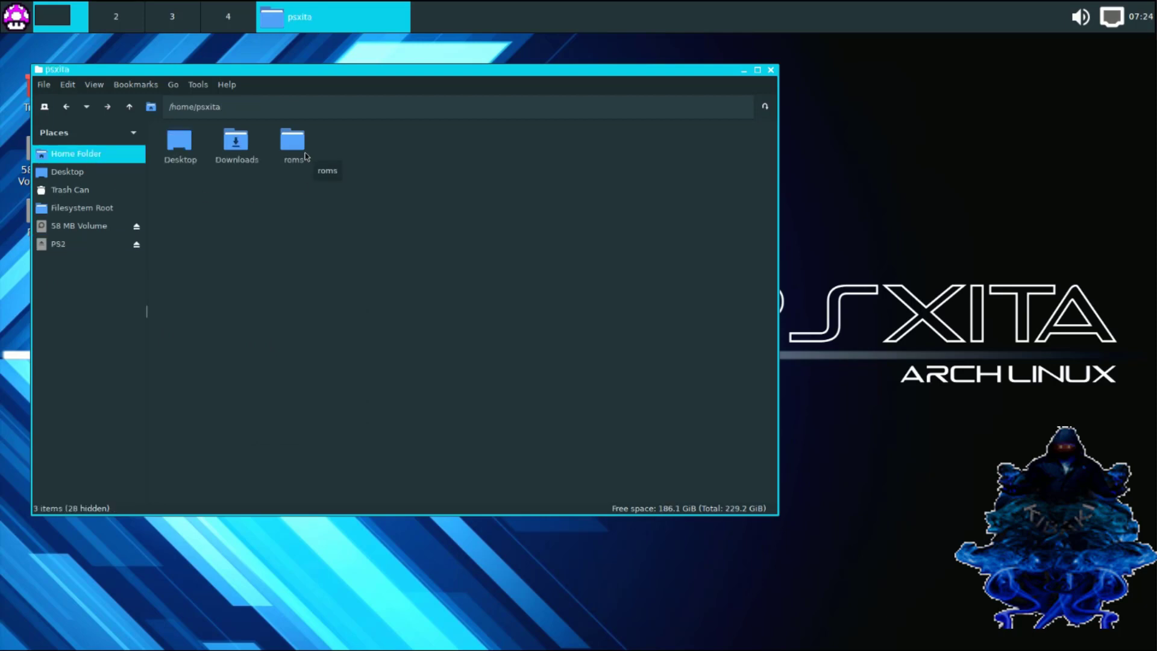
{"action": "double_click", "coordinate": [301, 152]}
{"action": "right_click", "coordinate": [298, 220]}
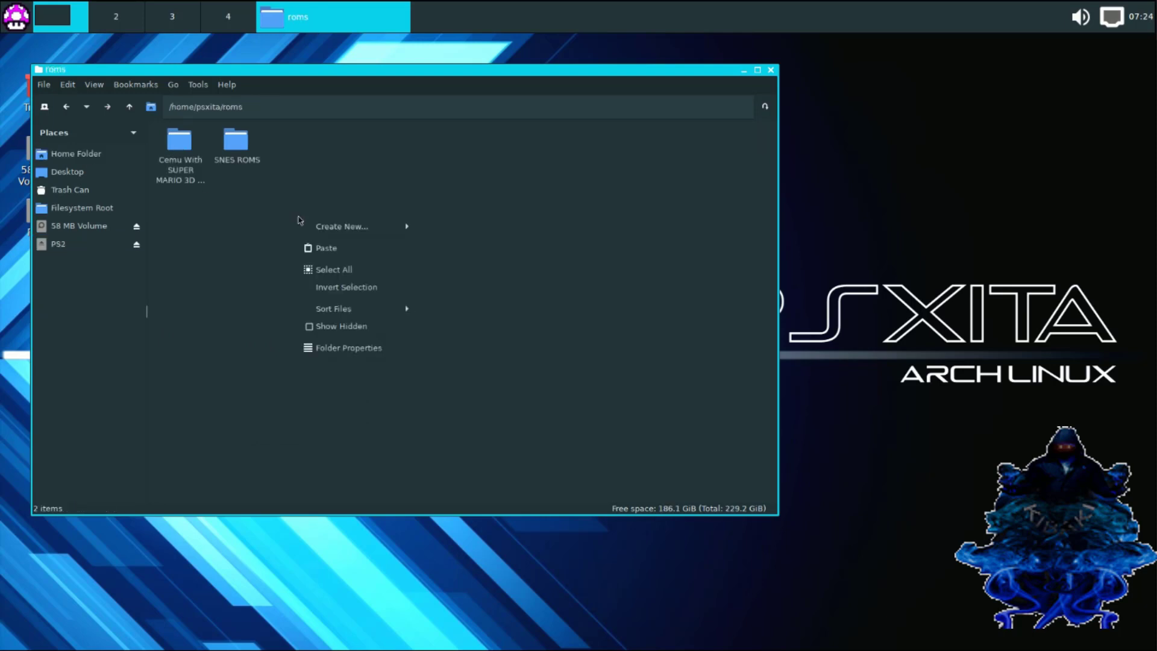
{"action": "left_click", "coordinate": [307, 248]}
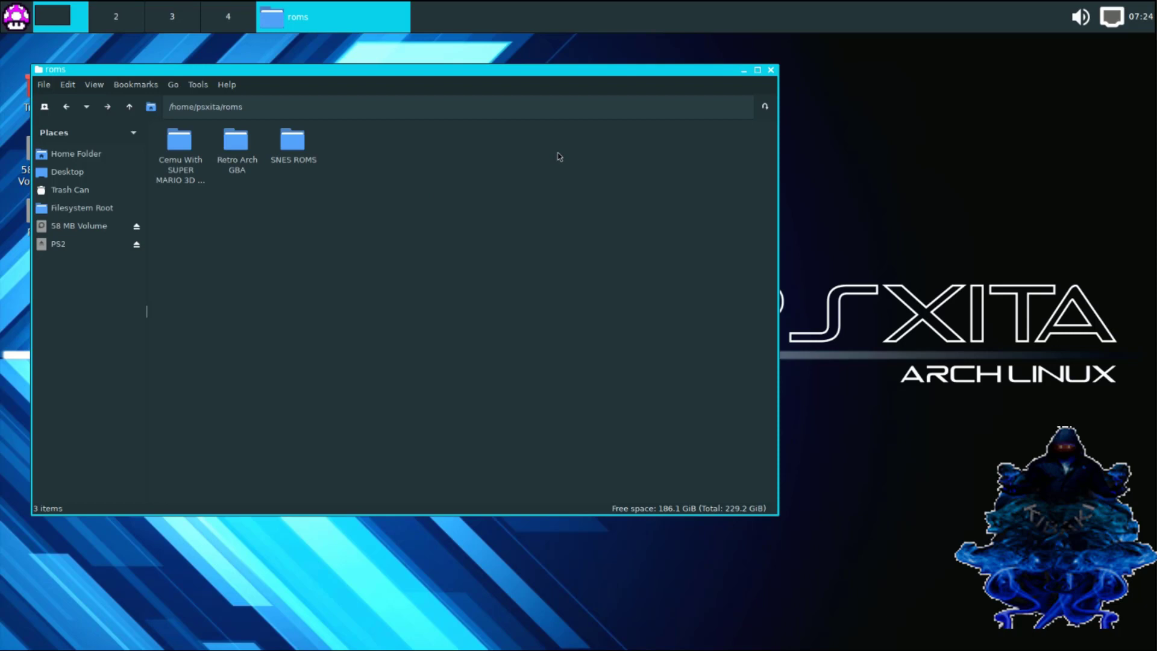
{"action": "left_click", "coordinate": [771, 71]}
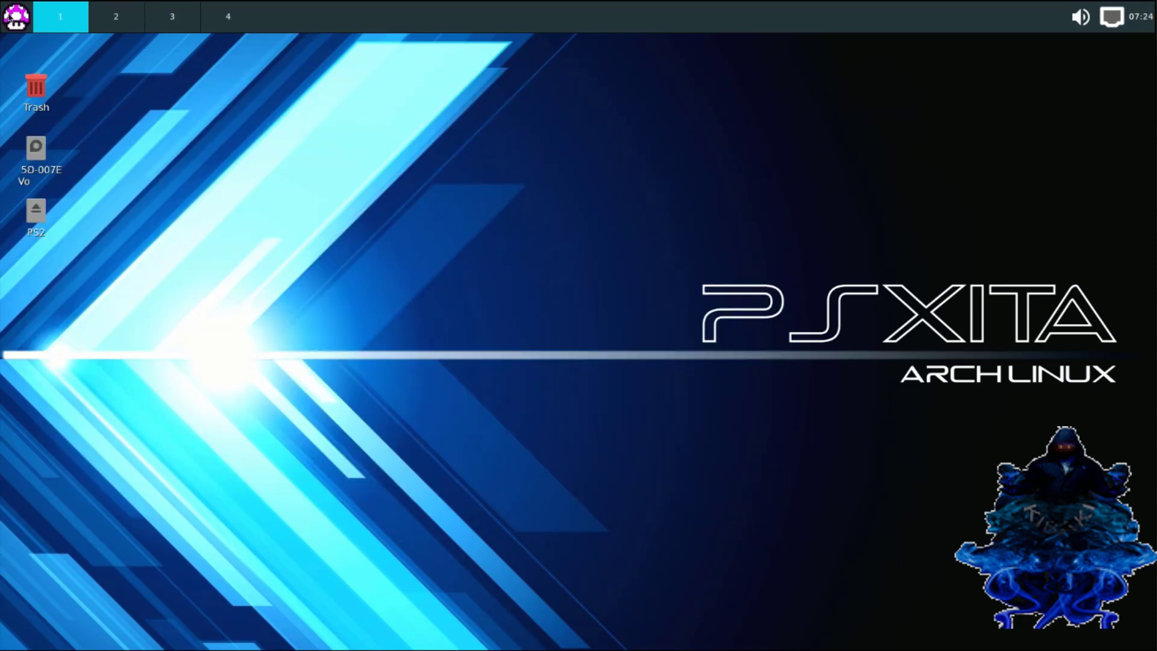
Step: Launch RetroArch from the Games applications and maximize its window
{"action": "left_click", "coordinate": [12, 22]}
{"action": "mouse_move", "coordinate": [88, 111]}
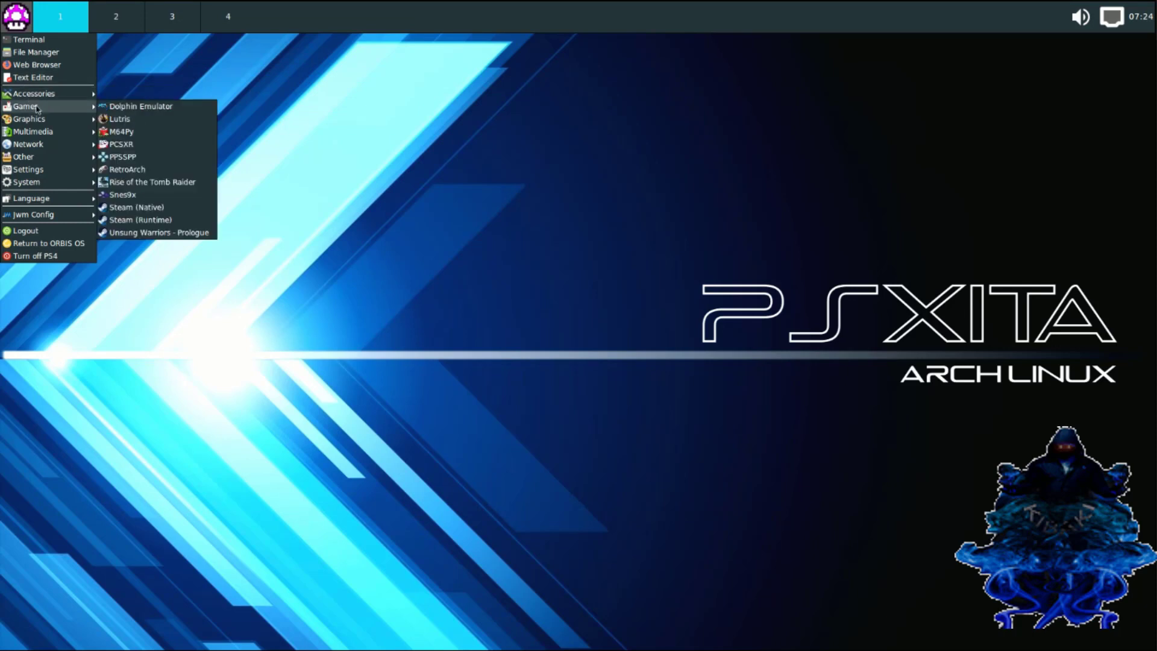
{"action": "left_click", "coordinate": [148, 171]}
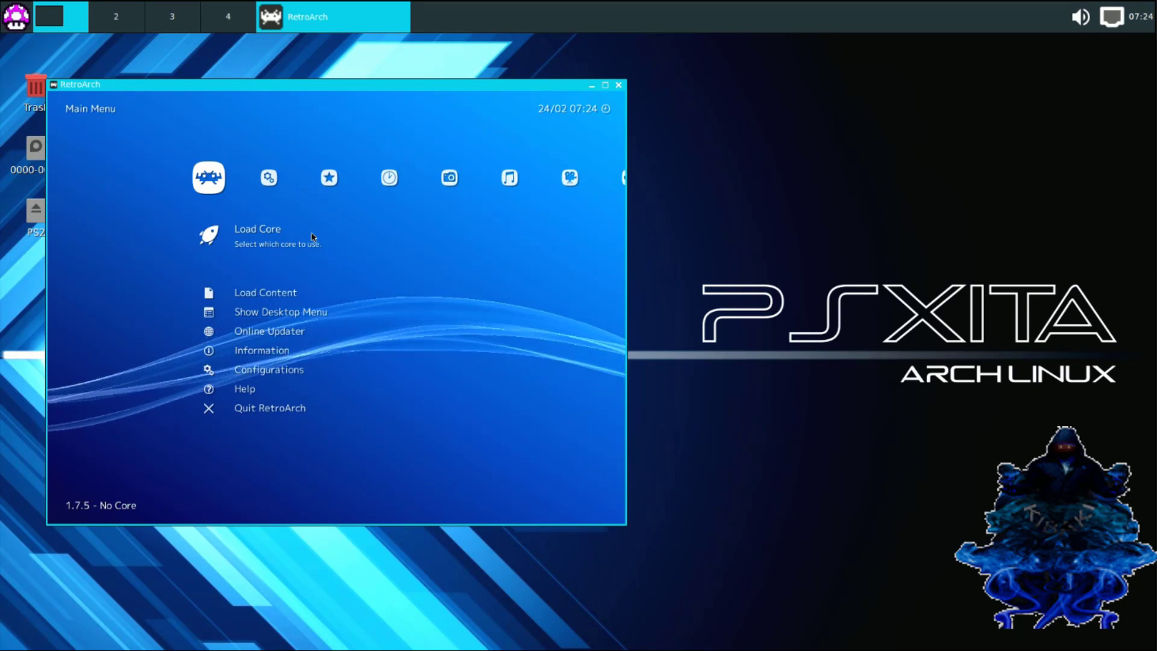
{"action": "left_click", "coordinate": [606, 87]}
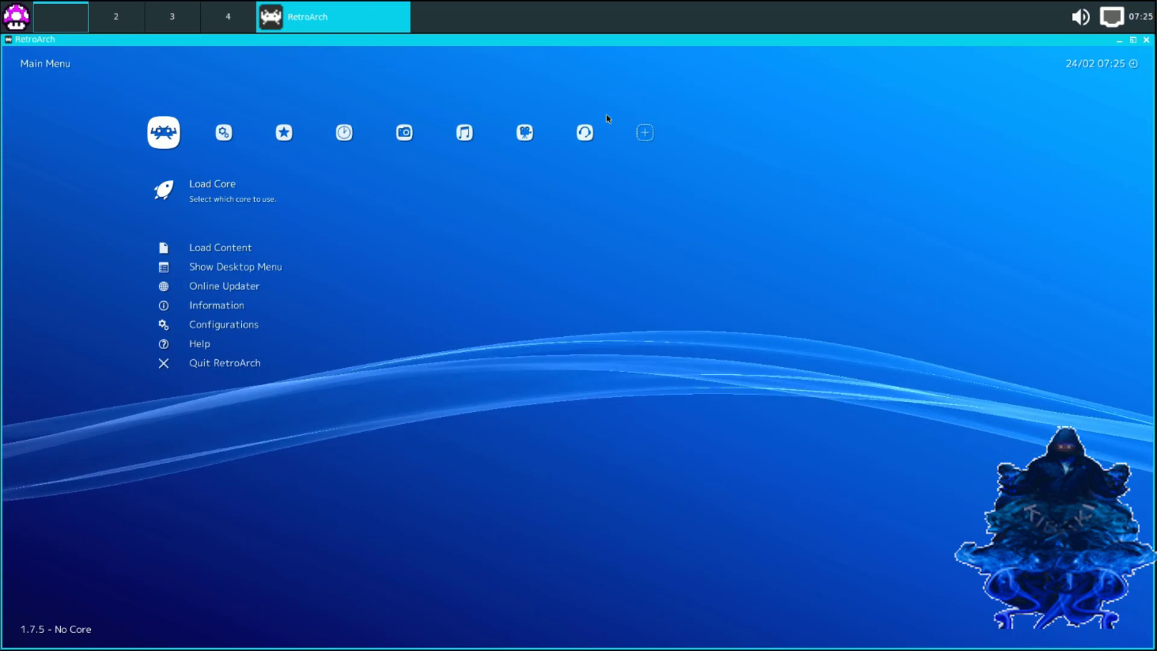
Step: Open the Load Core list from RetroArch's main menu
{"action": "key", "text": "Down"}
{"action": "key", "text": "Up"}
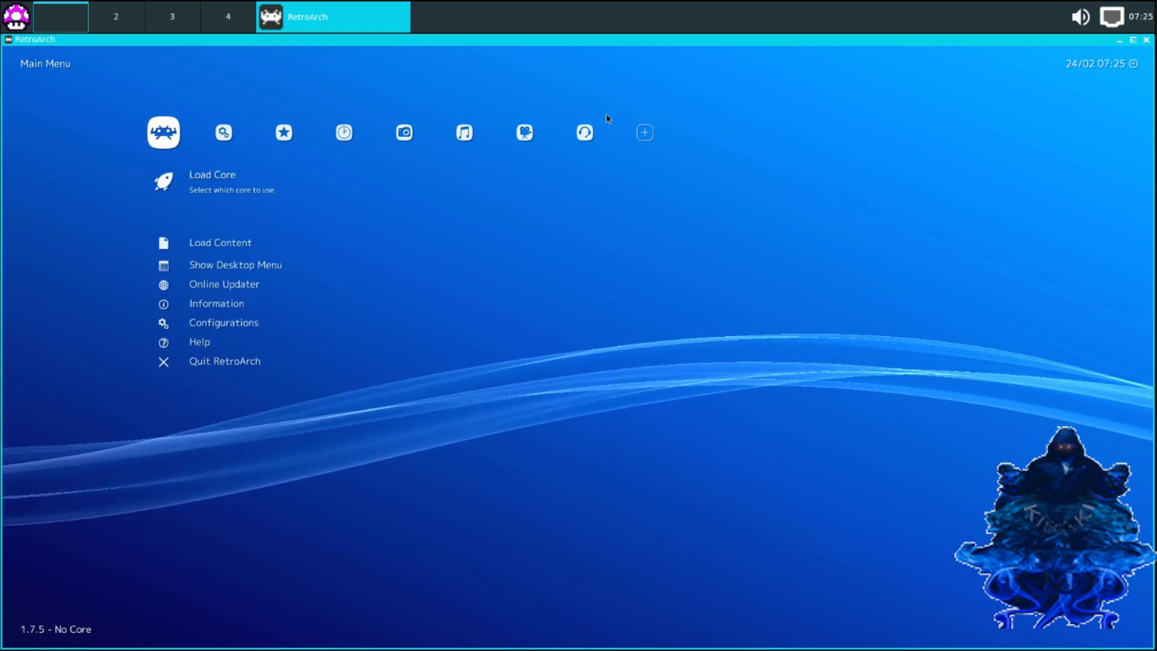
{"action": "key", "text": "Return"}
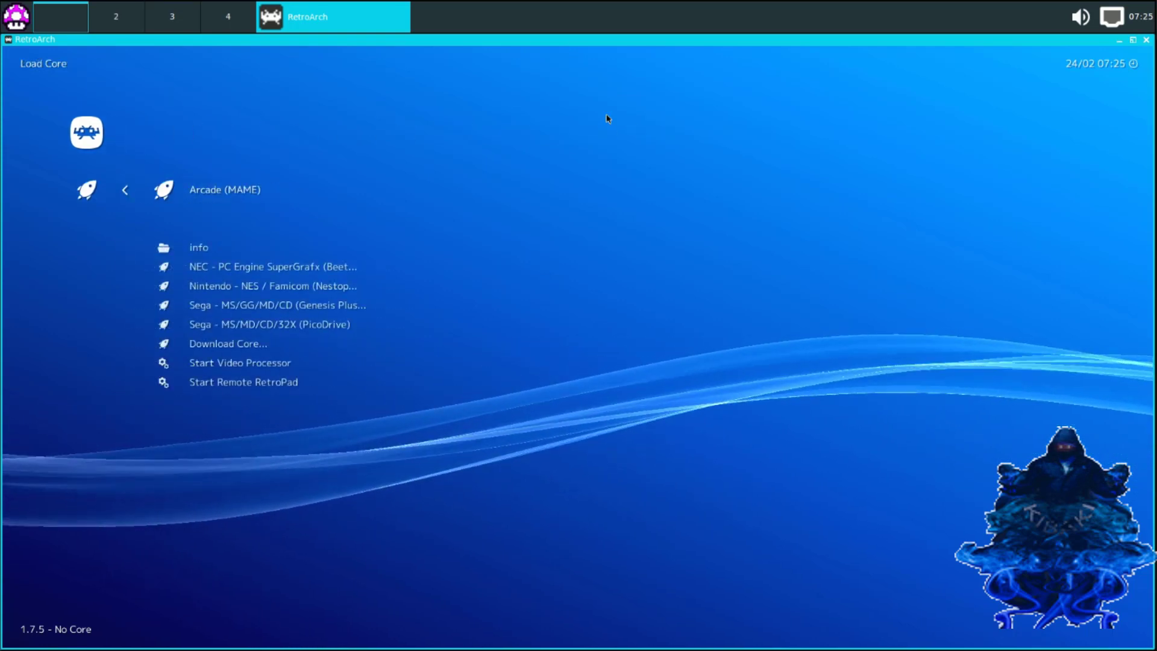
Step: Examine the installed cores and other entries in the Load Core list
{"action": "key", "text": "Down"}
{"action": "key", "text": "Down"}
{"action": "key", "text": "Down"}
{"action": "key", "text": "Down"}
{"action": "key", "text": "Down"}
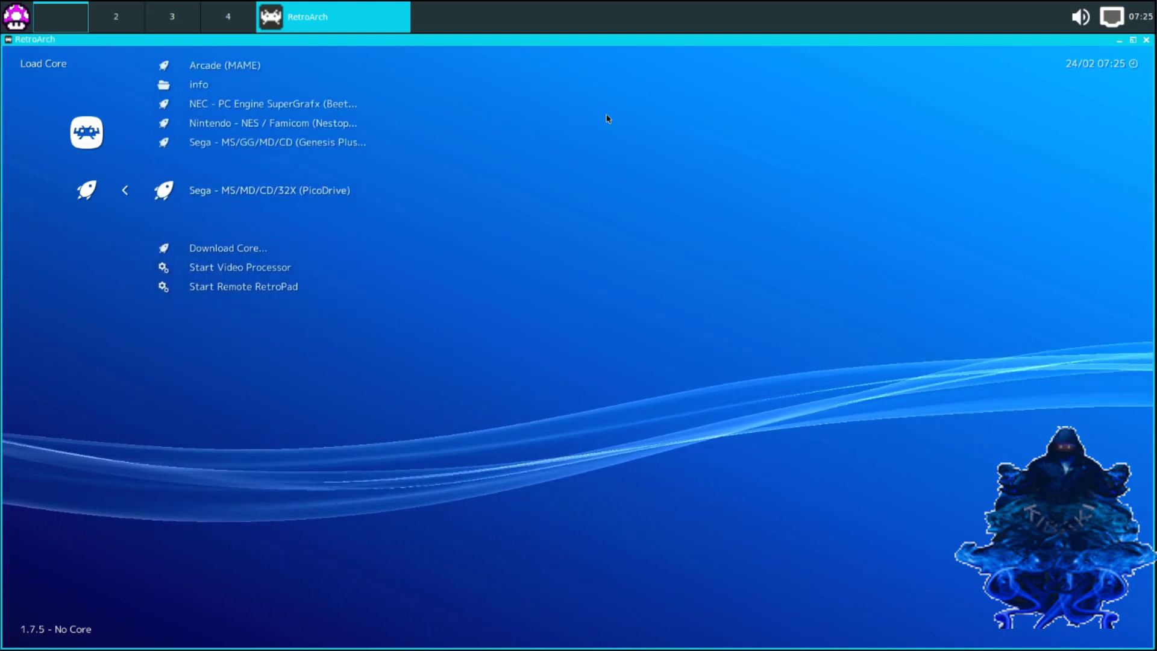
{"action": "key", "text": "Down"}
{"action": "key", "text": "Up"}
{"action": "key", "text": "Up"}
{"action": "key", "text": "Up"}
{"action": "key", "text": "Up"}
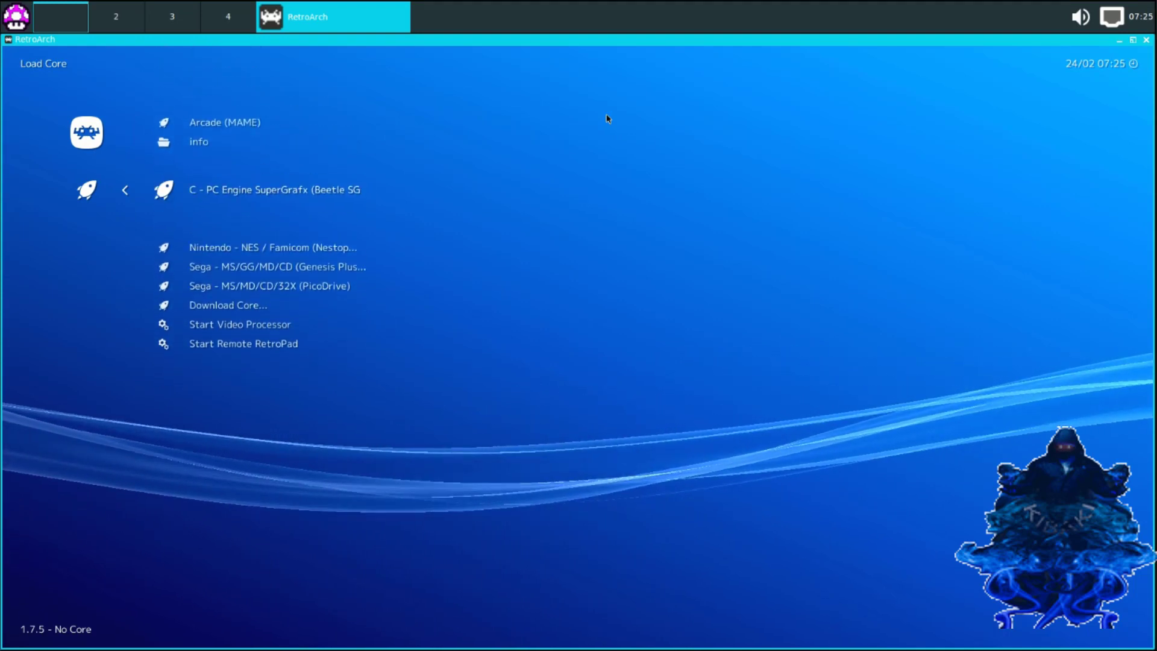
{"action": "key", "text": "Down"}
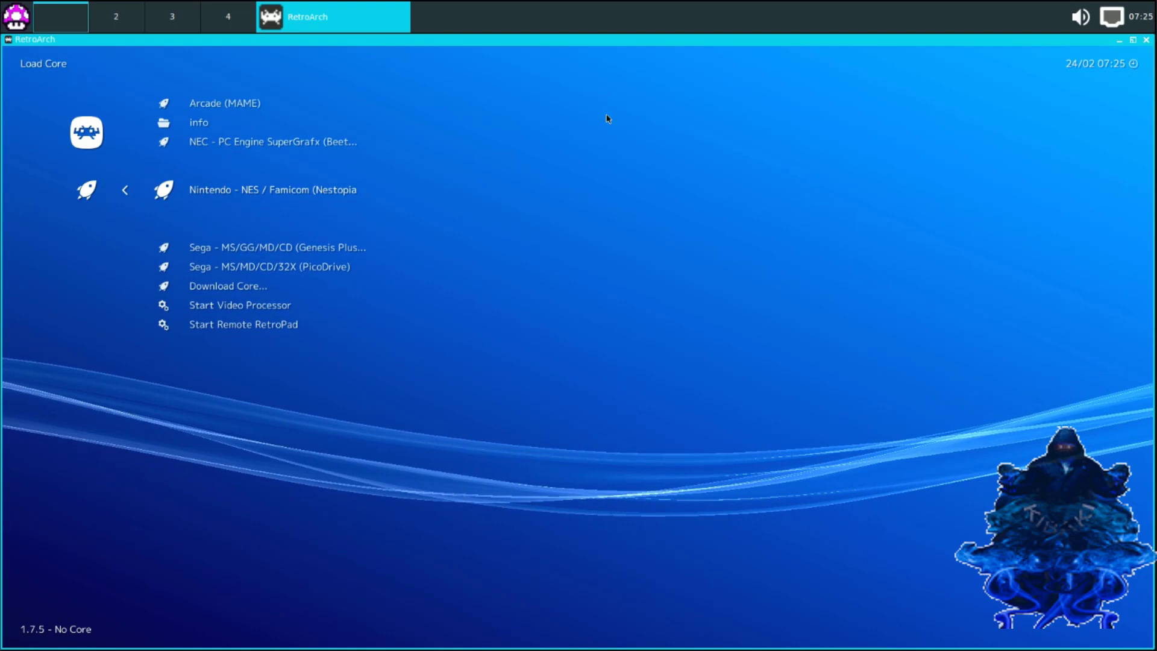
{"action": "key", "text": "Down"}
{"action": "key", "text": "Down"}
{"action": "key", "text": "Down"}
{"action": "key", "text": "Down"}
{"action": "key", "text": "Up"}
{"action": "key", "text": "Up"}
{"action": "key", "text": "Up"}
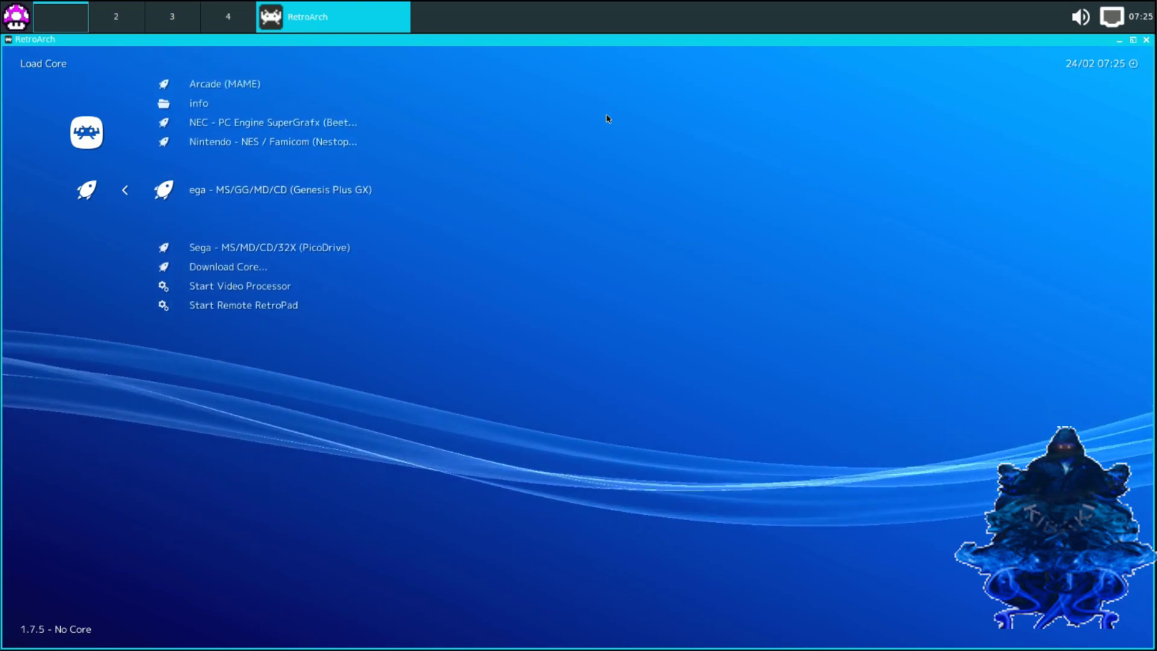
{"action": "key", "text": "Up"}
{"action": "key", "text": "Up"}
{"action": "key", "text": "Up"}
{"action": "key", "text": "Up"}
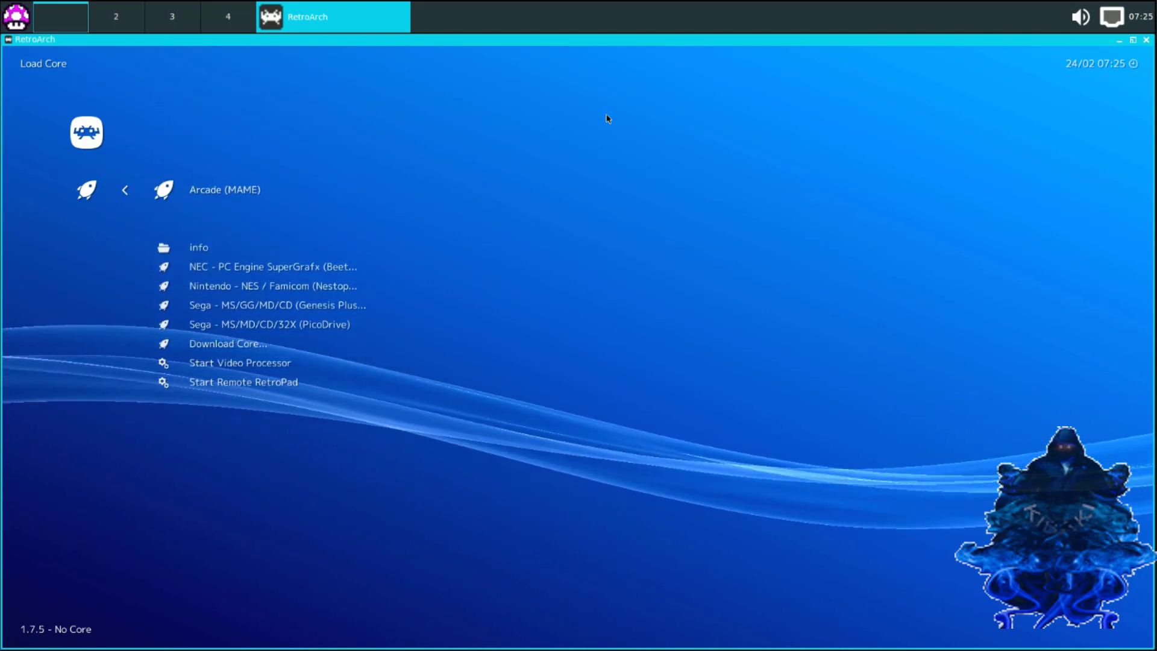
{"action": "key", "text": "Down"}
{"action": "key", "text": "Down"}
{"action": "key", "text": "Down"}
{"action": "key", "text": "Up"}
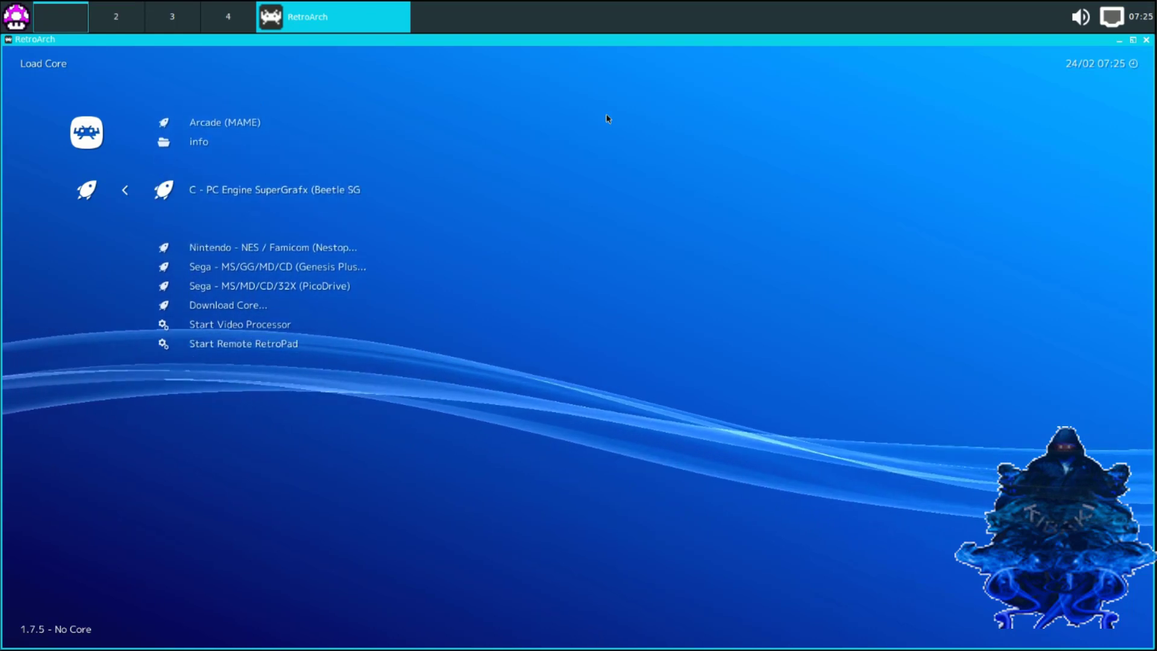
{"action": "key", "text": "Down"}
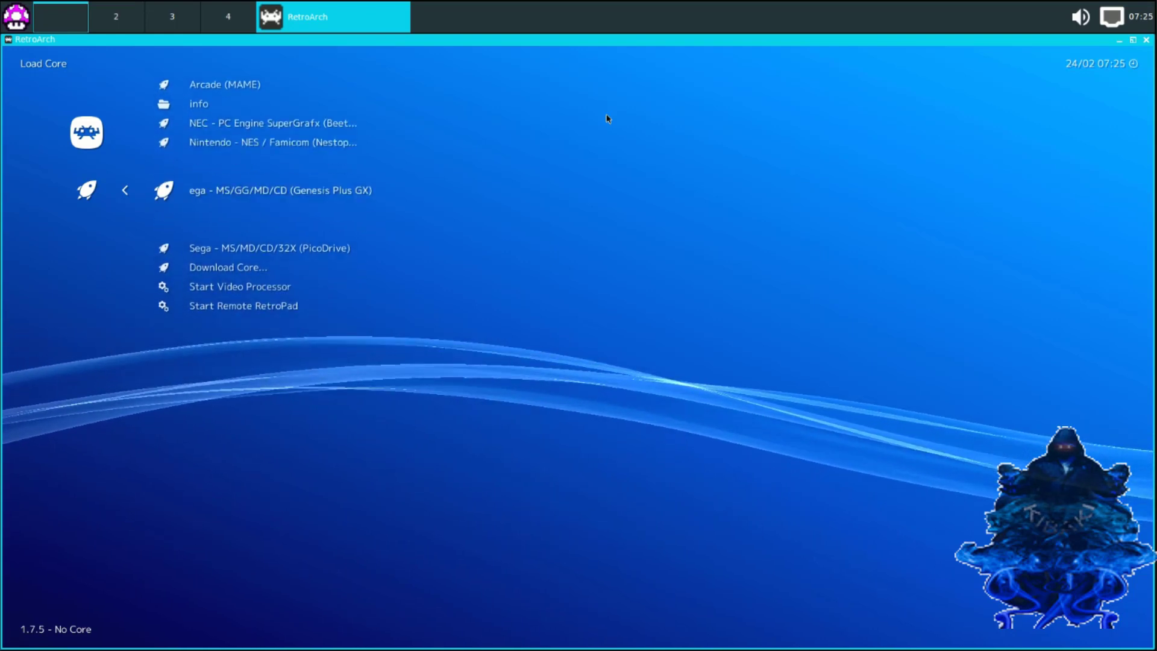
Step: Open the list of downloadable cores with Download Core
{"action": "key", "text": "Down"}
{"action": "key", "text": "Down"}
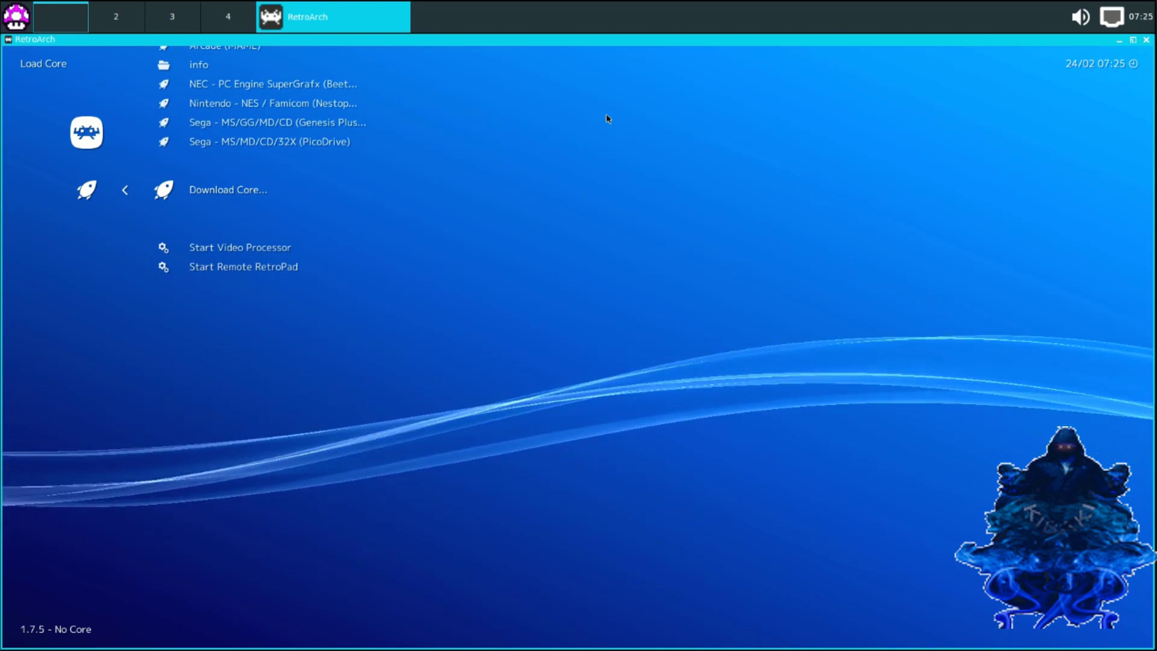
{"action": "key", "text": "Return"}
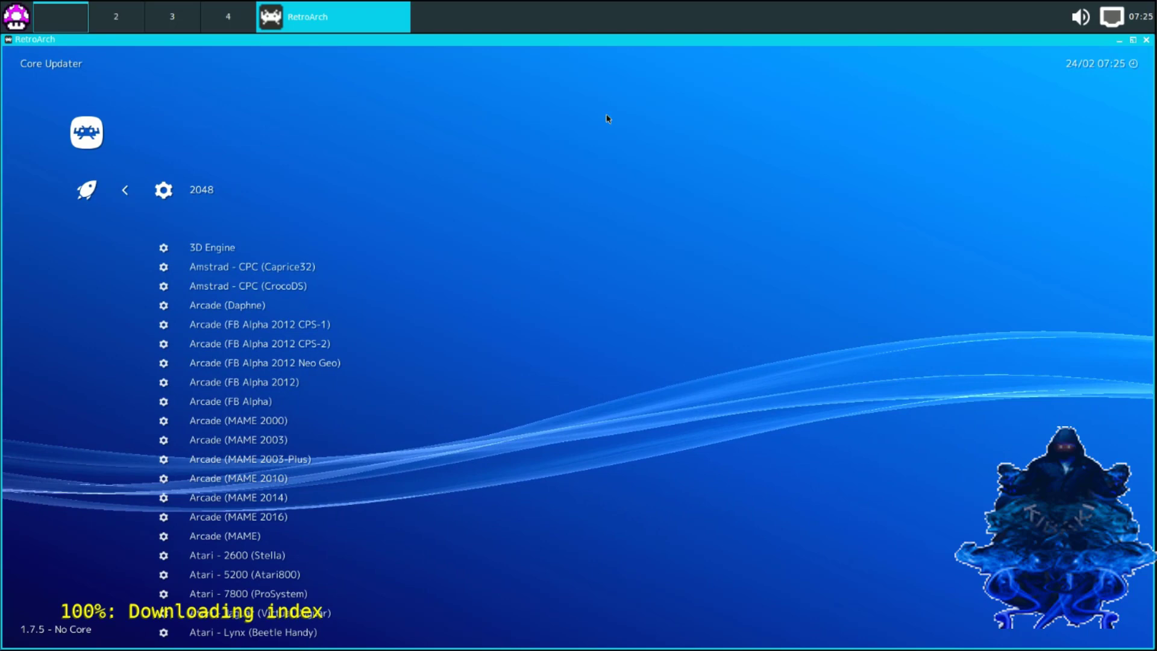
Step: Download the Nintendo - Game Boy Advance (Beetle GBA) core from the Core Updater list
{"action": "key", "text": "Down"}
{"action": "key", "text": "Down"}
{"action": "key", "text": "Down"}
{"action": "key", "text": "Down"}
{"action": "key", "text": "Down"}
{"action": "key", "text": "Down"}
{"action": "key", "text": "Down"}
{"action": "key", "text": "Down"}
{"action": "key", "text": "Down"}
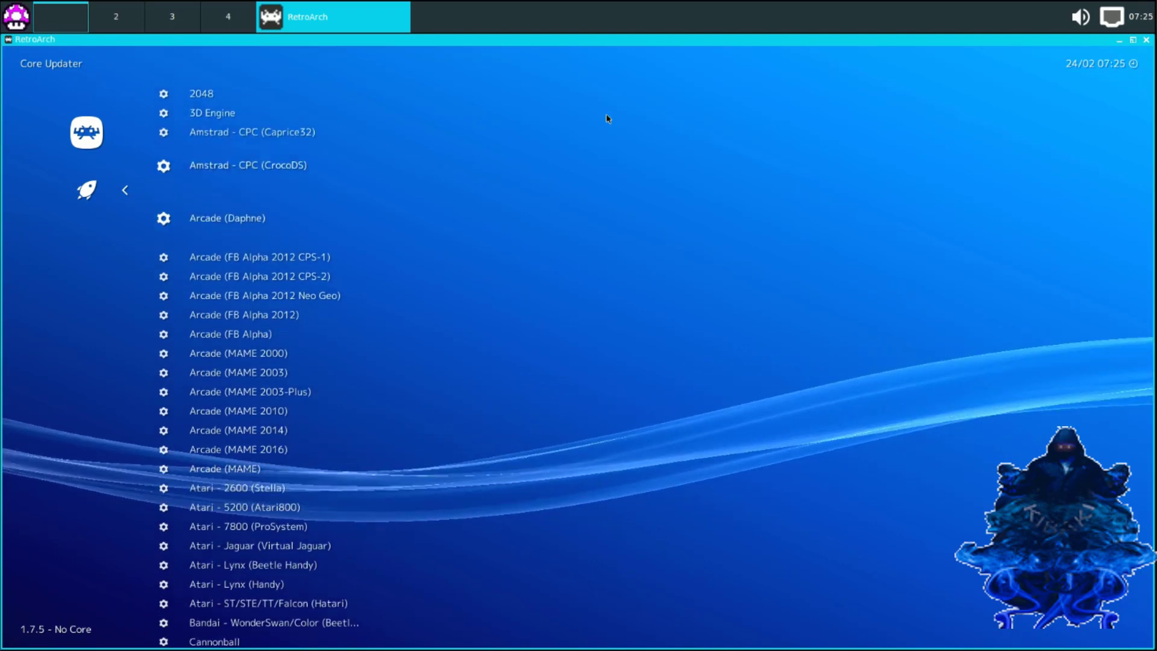
{"action": "key", "text": "Down"}
{"action": "key", "text": "Down"}
{"action": "key", "text": "Down"}
{"action": "key", "text": "Down"}
{"action": "key", "text": "Down"}
{"action": "key", "text": "Down"}
{"action": "key", "text": "Down"}
{"action": "key", "text": "Down"}
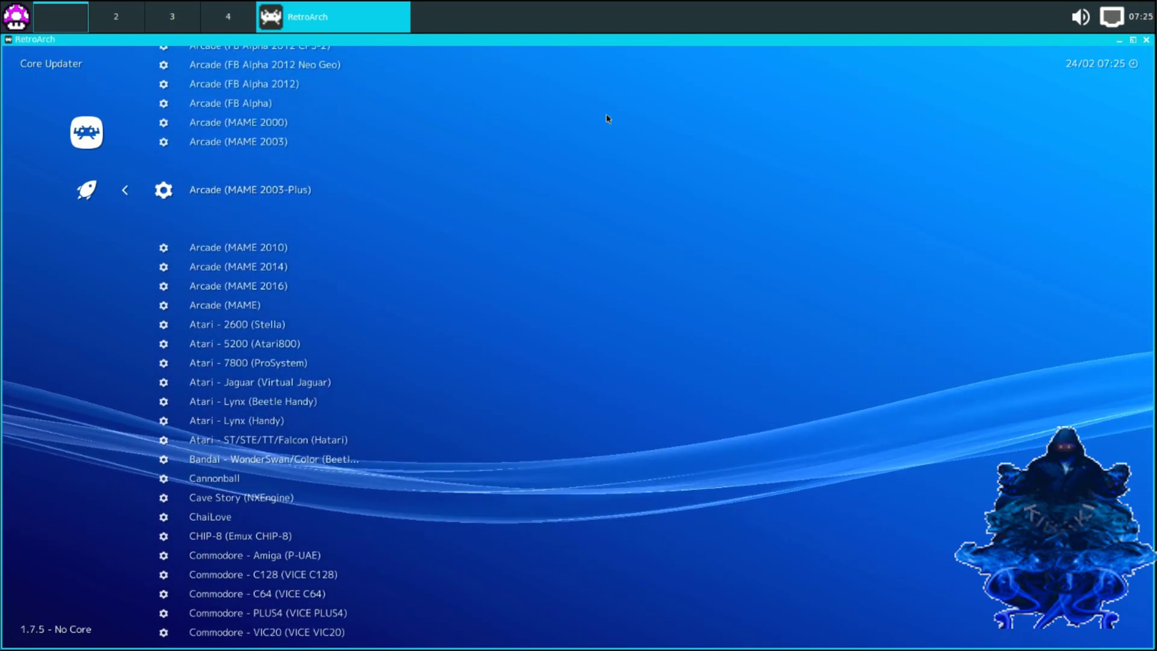
{"action": "key", "text": "Down"}
{"action": "key", "text": "Down"}
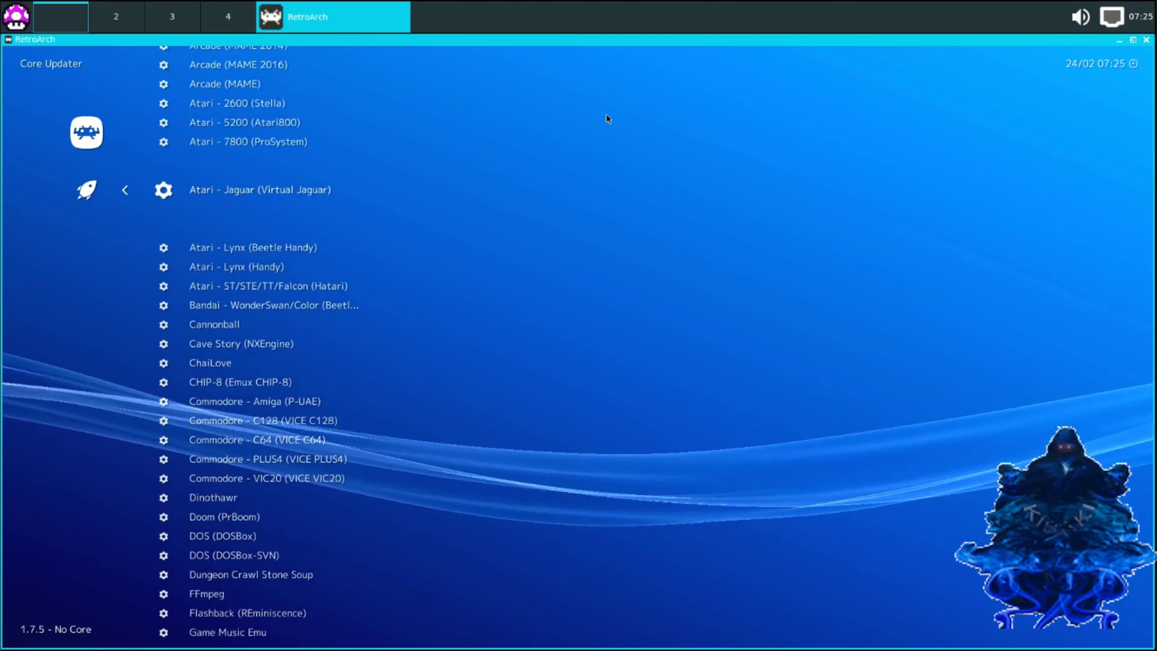
{"action": "key", "text": "Down"}
{"action": "key", "text": "Down"}
{"action": "key", "text": "Down"}
{"action": "key", "text": "Down"}
{"action": "key", "text": "Down"}
{"action": "key", "text": "Down"}
{"action": "key", "text": "Down"}
{"action": "key", "text": "Down"}
{"action": "key", "text": "Down"}
{"action": "key", "text": "Down"}
{"action": "key", "text": "Down"}
{"action": "key", "text": "Down"}
{"action": "key", "text": "Down"}
{"action": "key", "text": "Down"}
{"action": "key", "text": "Down"}
{"action": "key", "text": "Down"}
{"action": "key", "text": "Down"}
{"action": "key", "text": "Down"}
{"action": "key", "text": "Down"}
{"action": "key", "text": "Down"}
{"action": "key", "text": "Down"}
{"action": "key", "text": "Down"}
{"action": "key", "text": "Down"}
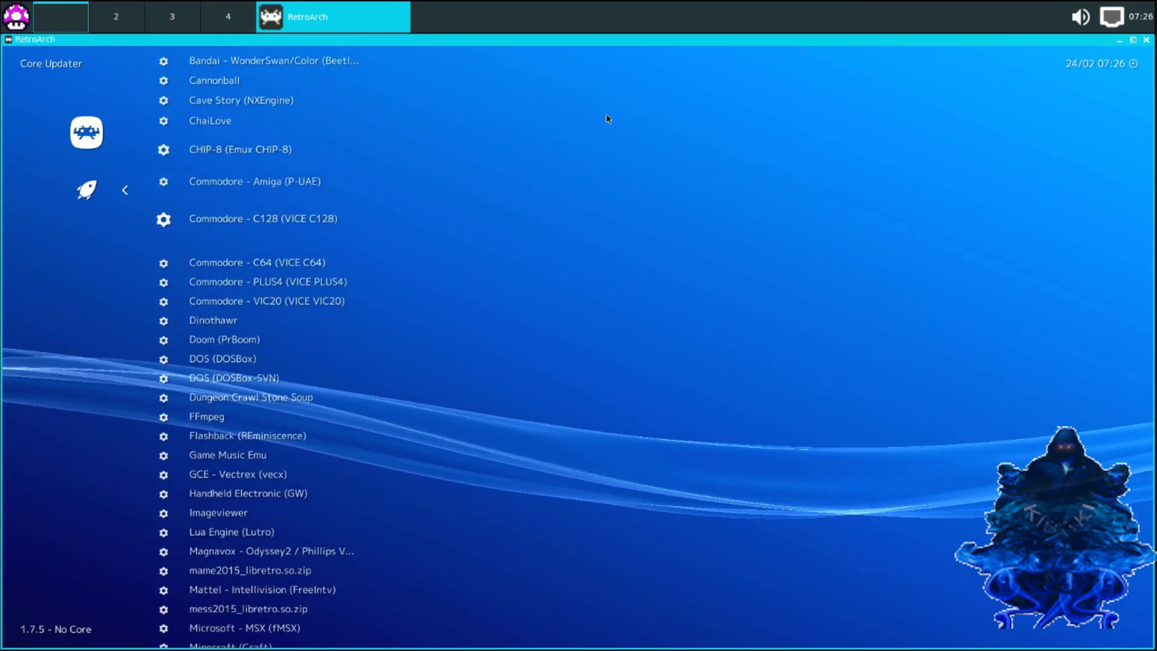
{"action": "key", "text": "Down"}
{"action": "key", "text": "Down"}
{"action": "key", "text": "Down"}
{"action": "key", "text": "Down"}
{"action": "key", "text": "Down"}
{"action": "key", "text": "Down"}
{"action": "key", "text": "Down"}
{"action": "key", "text": "Down"}
{"action": "key", "text": "Down"}
{"action": "key", "text": "Down"}
{"action": "key", "text": "Down"}
{"action": "key", "text": "Down"}
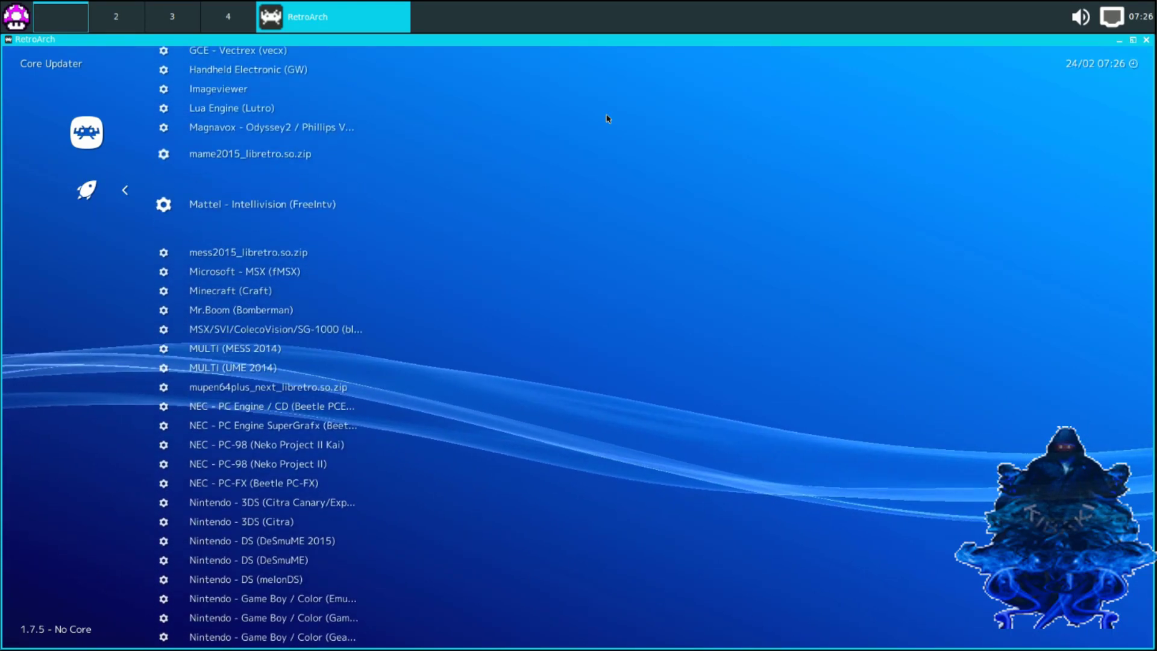
{"action": "key", "text": "Down"}
{"action": "key", "text": "Down"}
{"action": "key", "text": "Down"}
{"action": "key", "text": "Down"}
{"action": "key", "text": "Down"}
{"action": "key", "text": "Down"}
{"action": "key", "text": "Down"}
{"action": "key", "text": "Down"}
{"action": "key", "text": "Down"}
{"action": "key", "text": "Down"}
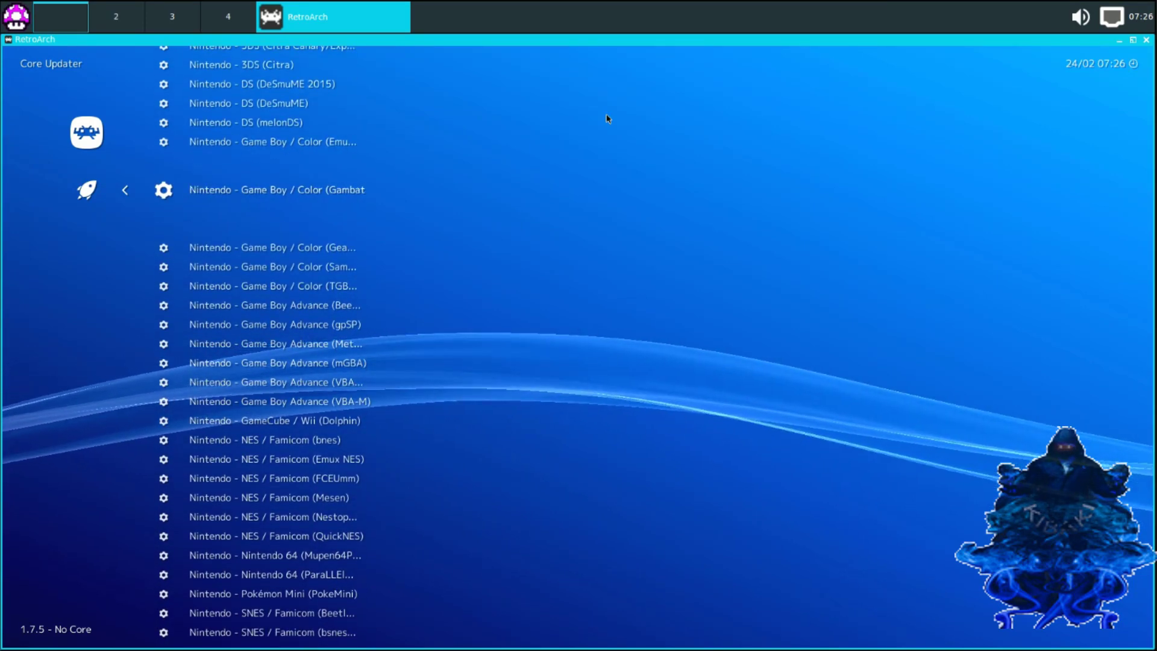
{"action": "key", "text": "Up"}
{"action": "key", "text": "Up"}
{"action": "key", "text": "Down"}
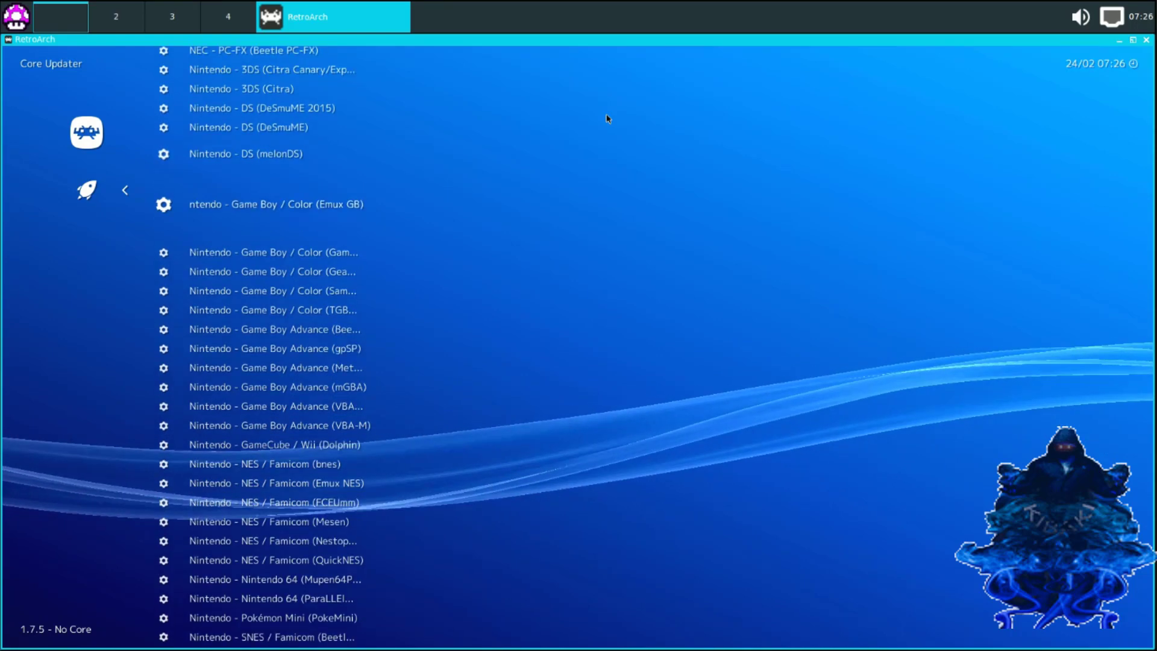
{"action": "key", "text": "Down"}
{"action": "key", "text": "Down"}
{"action": "key", "text": "Down"}
{"action": "key", "text": "Down"}
{"action": "key", "text": "Down"}
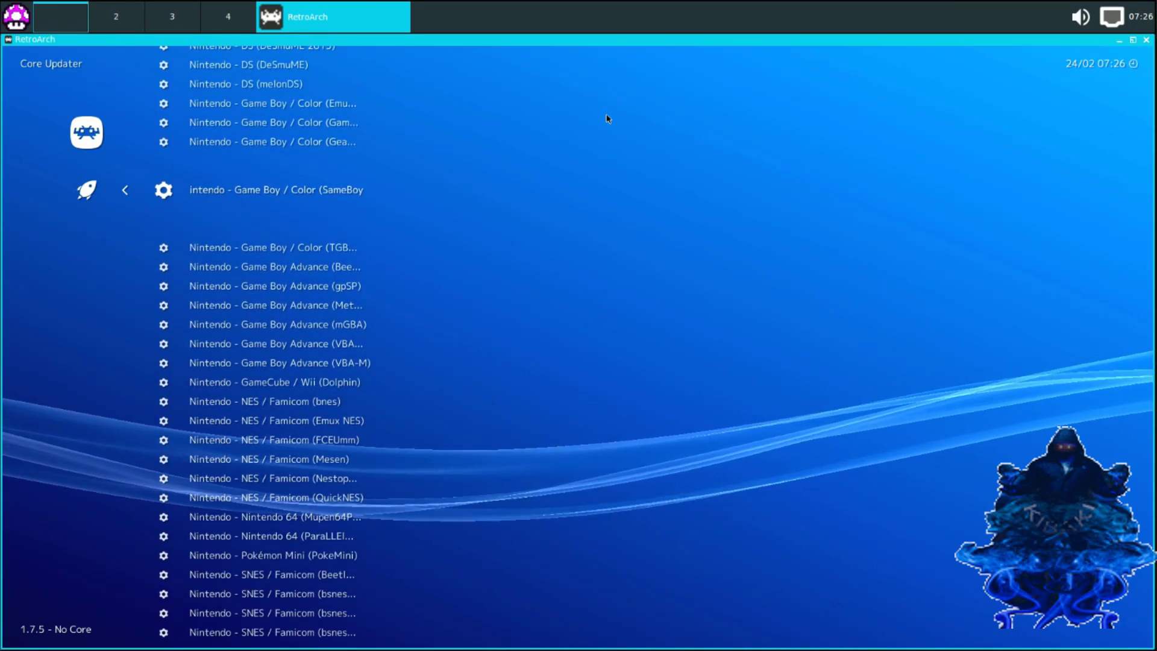
{"action": "key", "text": "Down"}
{"action": "key", "text": "Up"}
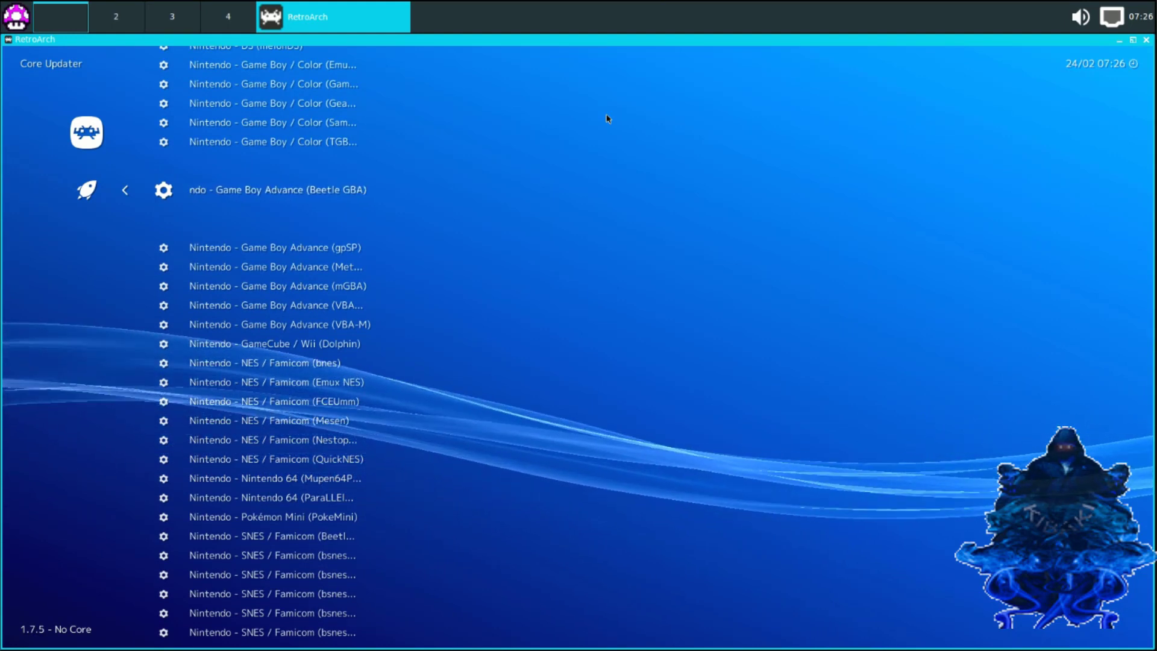
{"action": "key", "text": "Return"}
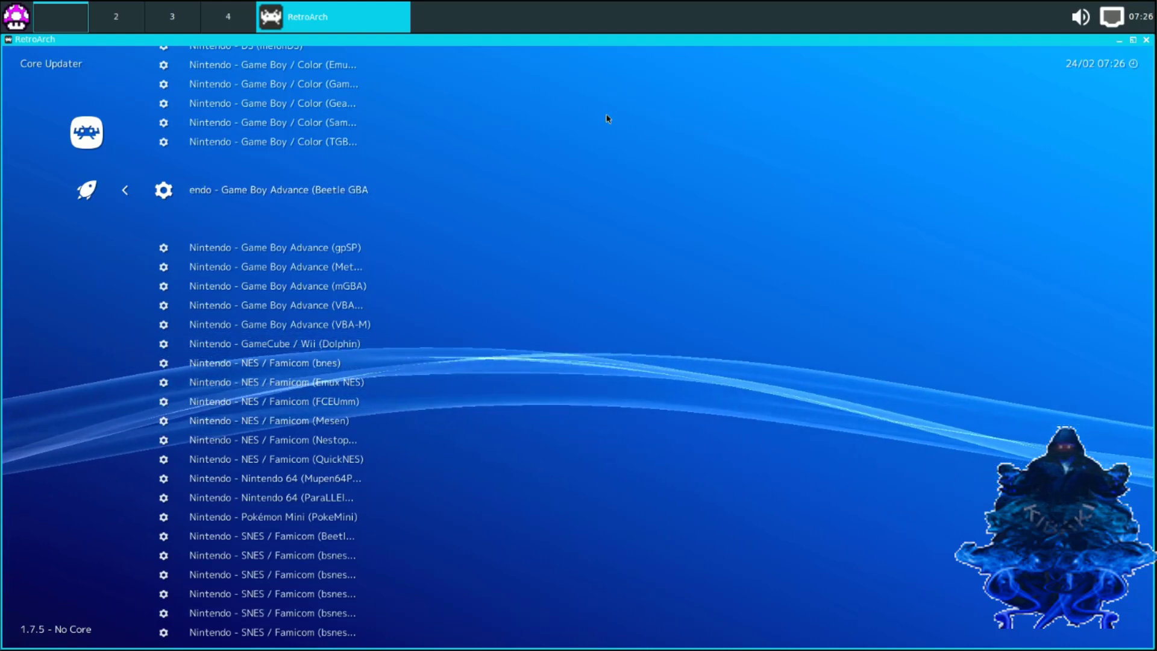
Step: Return to the main menu and open the home directory /home/psxita/ through Load Content
{"action": "key", "text": "BackSpace"}
{"action": "key", "text": "BackSpace"}
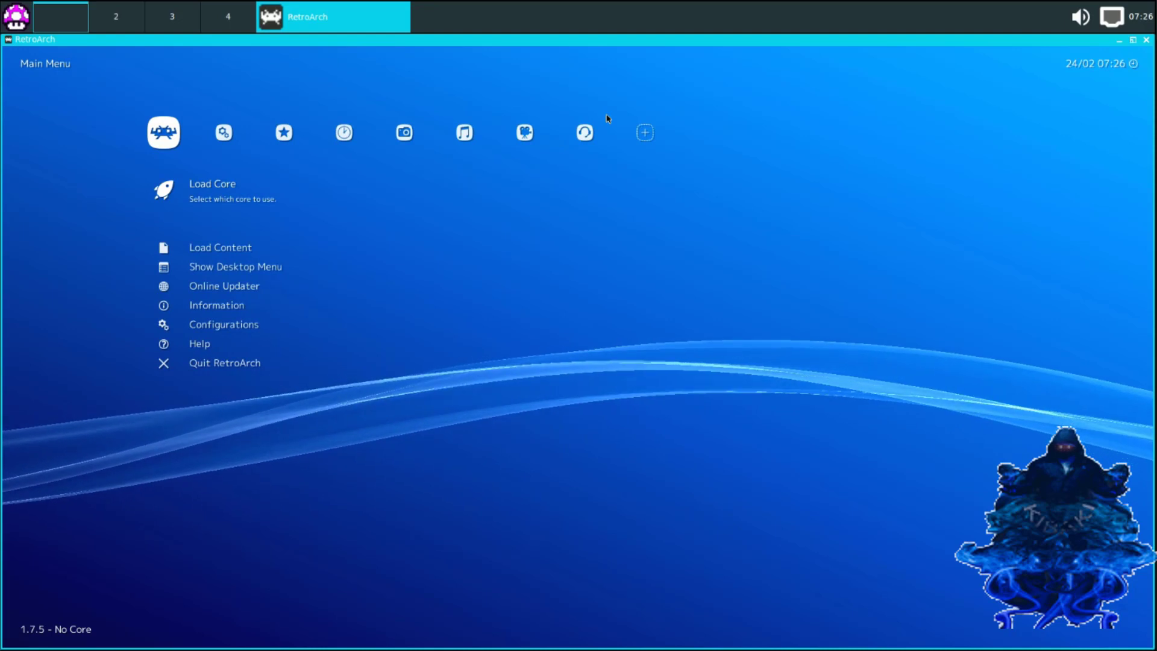
{"action": "key", "text": "Down"}
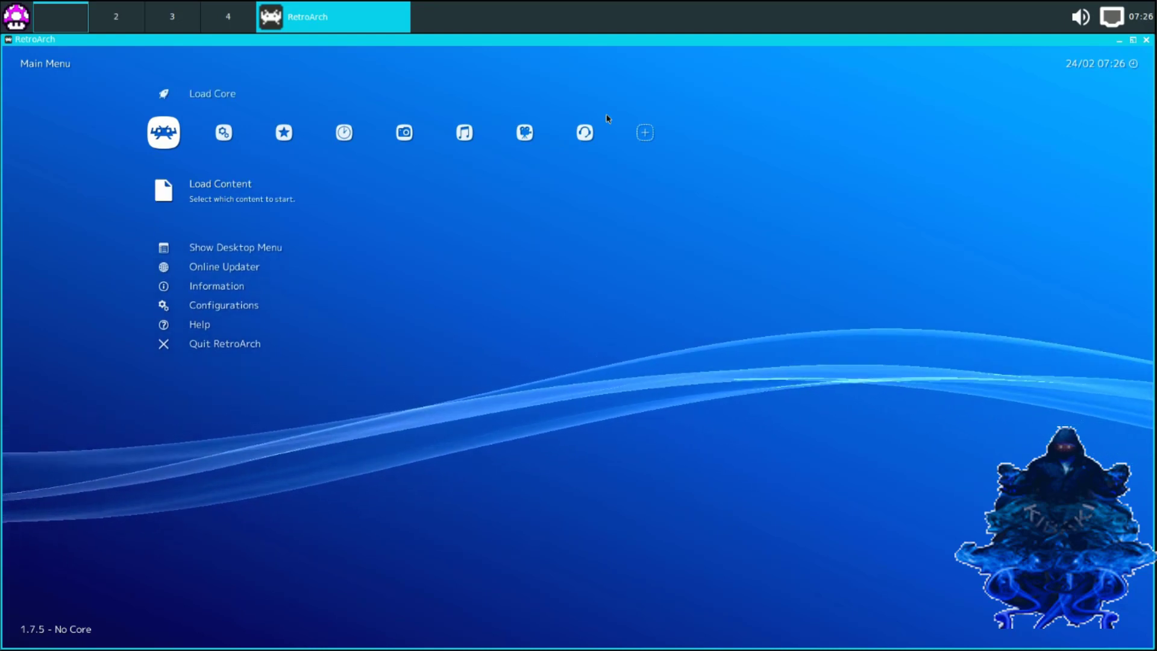
{"action": "key", "text": "Return"}
{"action": "key", "text": "Up"}
{"action": "key", "text": "Return"}
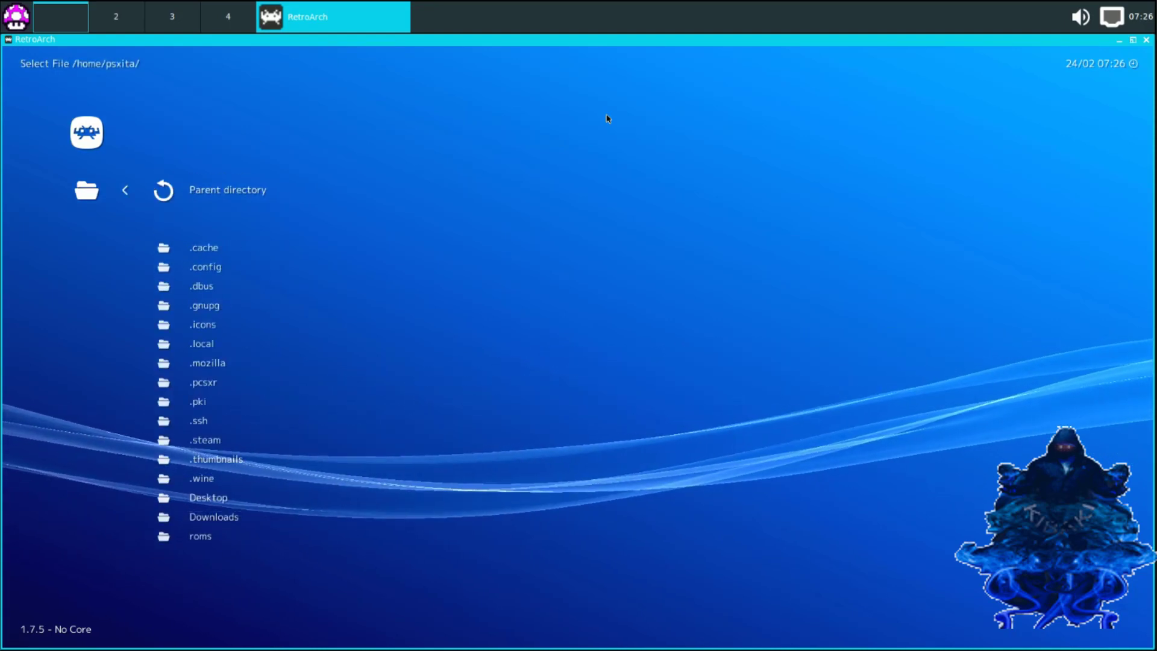
Step: Open the roms folder in the home directory
{"action": "key", "text": "Down"}
{"action": "key", "text": "Down"}
{"action": "key", "text": "Down"}
{"action": "key", "text": "Down"}
{"action": "key", "text": "Down"}
{"action": "key", "text": "Down"}
{"action": "key", "text": "Down"}
{"action": "key", "text": "Down"}
{"action": "key", "text": "Down"}
{"action": "key", "text": "Down"}
{"action": "key", "text": "Down"}
{"action": "key", "text": "Down"}
{"action": "key", "text": "Down"}
{"action": "key", "text": "Down"}
{"action": "key", "text": "Down"}
{"action": "key", "text": "Down"}
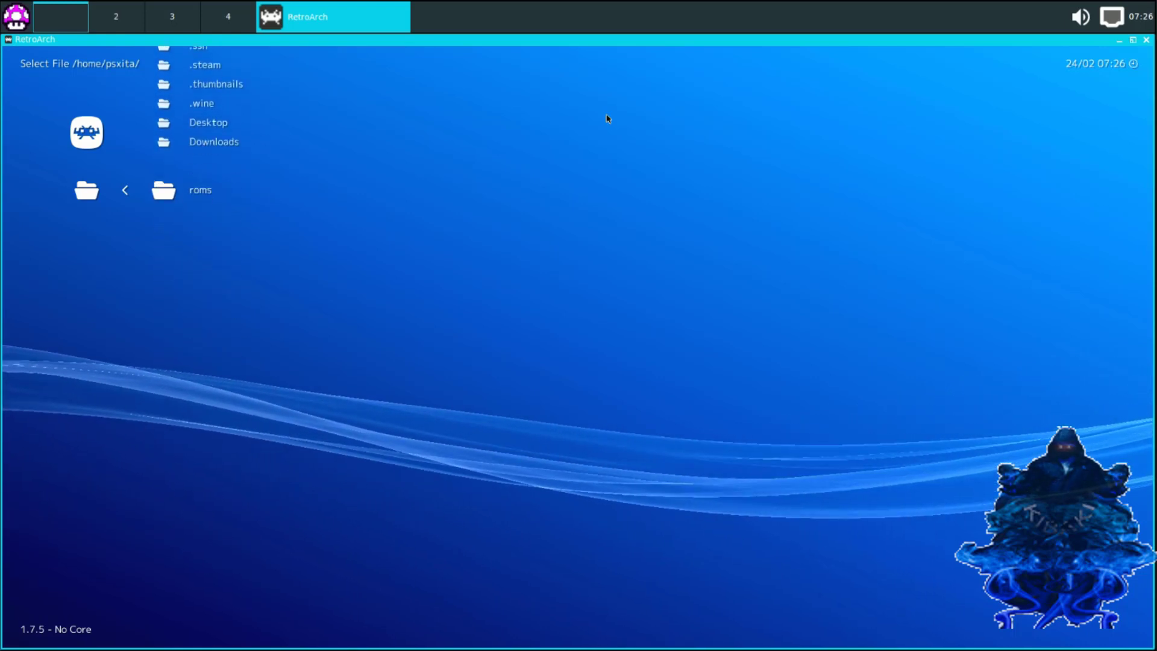
{"action": "key", "text": "Return"}
Step: Load the ROM "Dragonball Z - Buu's Fury # GBA.GBA" from the Retro Arch GBA folder
{"action": "key", "text": "Down"}
{"action": "key", "text": "Down"}
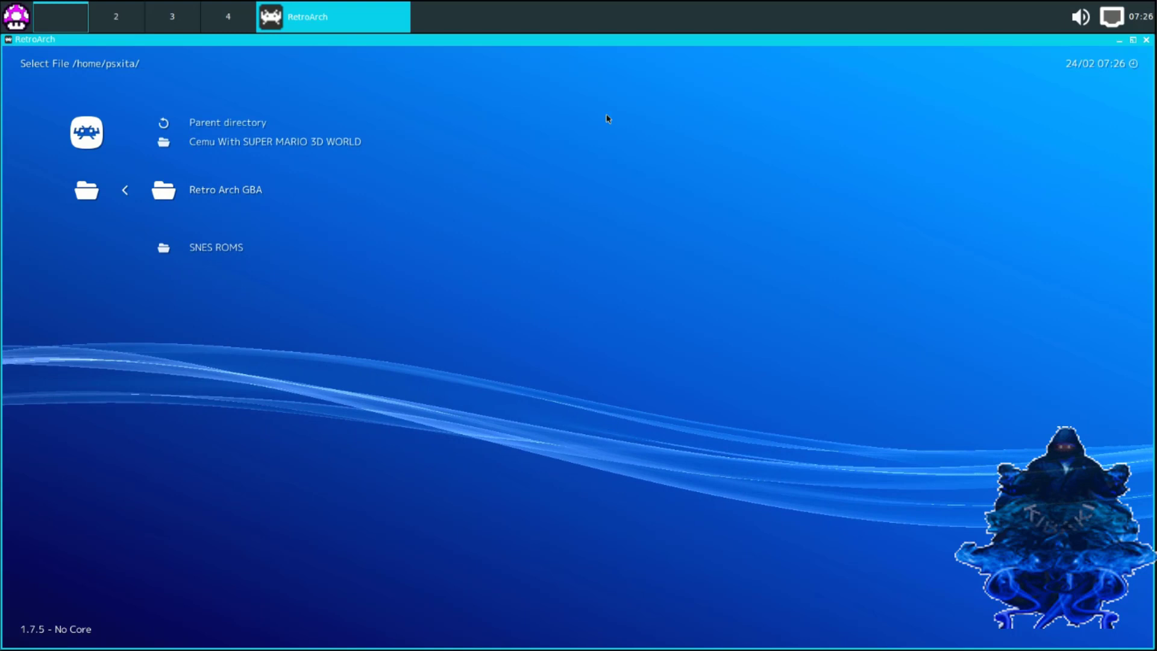
{"action": "key", "text": "Return"}
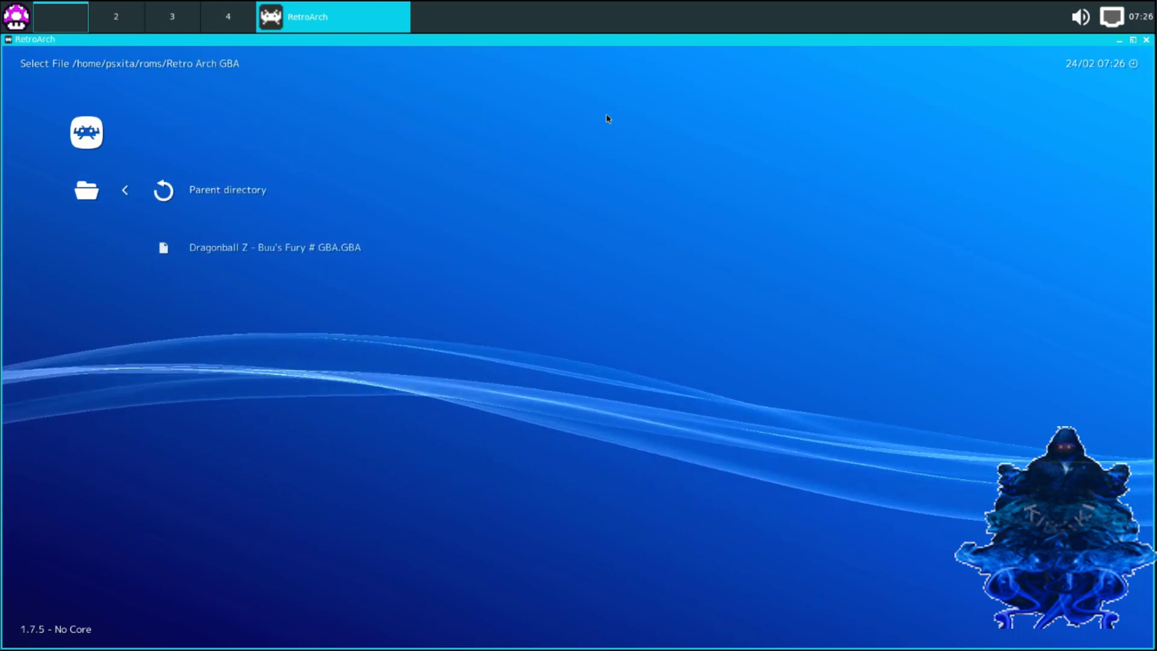
{"action": "key", "text": "Down"}
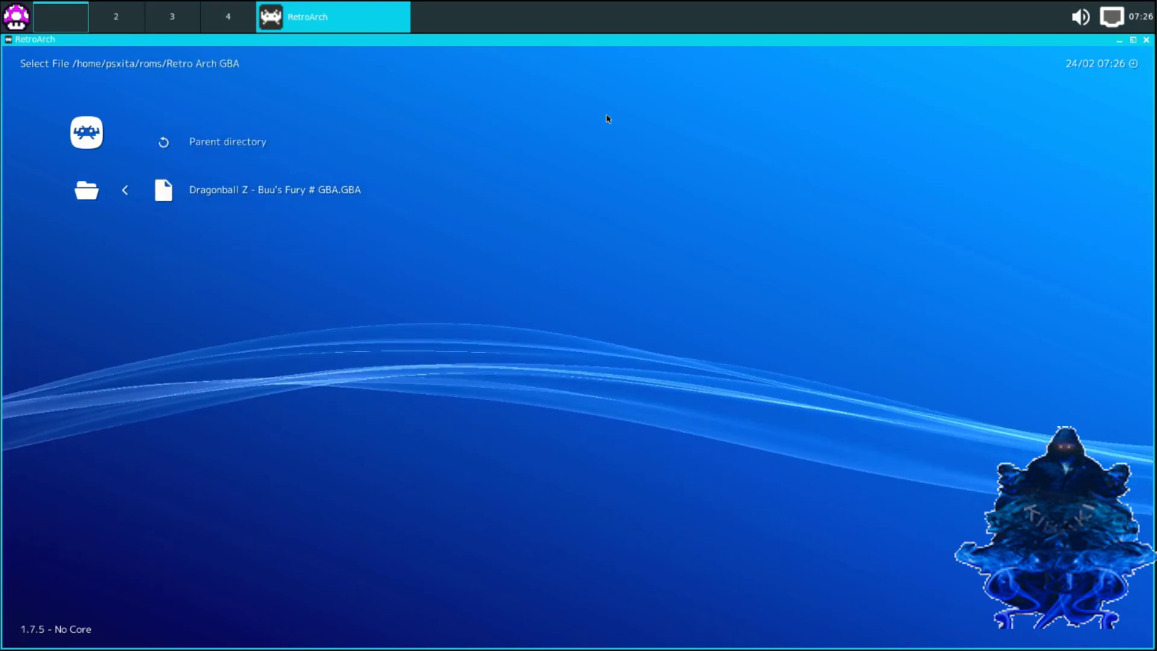
{"action": "key", "text": "Return"}
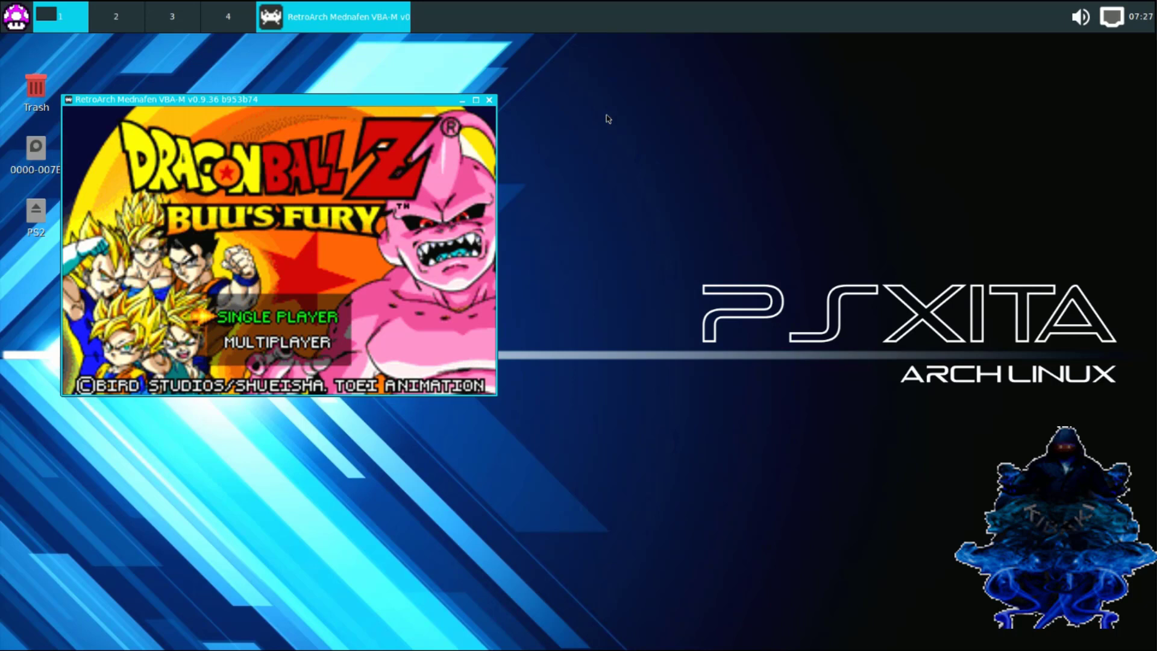
Step: Start a new single-player game in the GAME 1 slot and maximize the game window
{"action": "key", "text": "Return"}
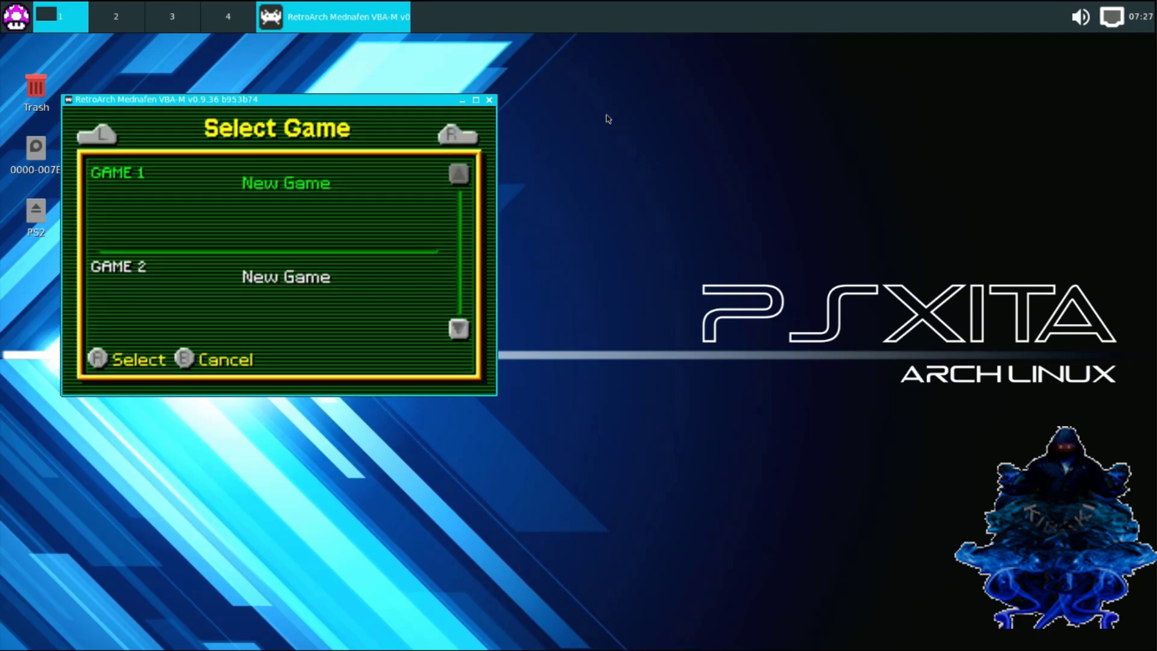
{"action": "key", "text": "Return"}
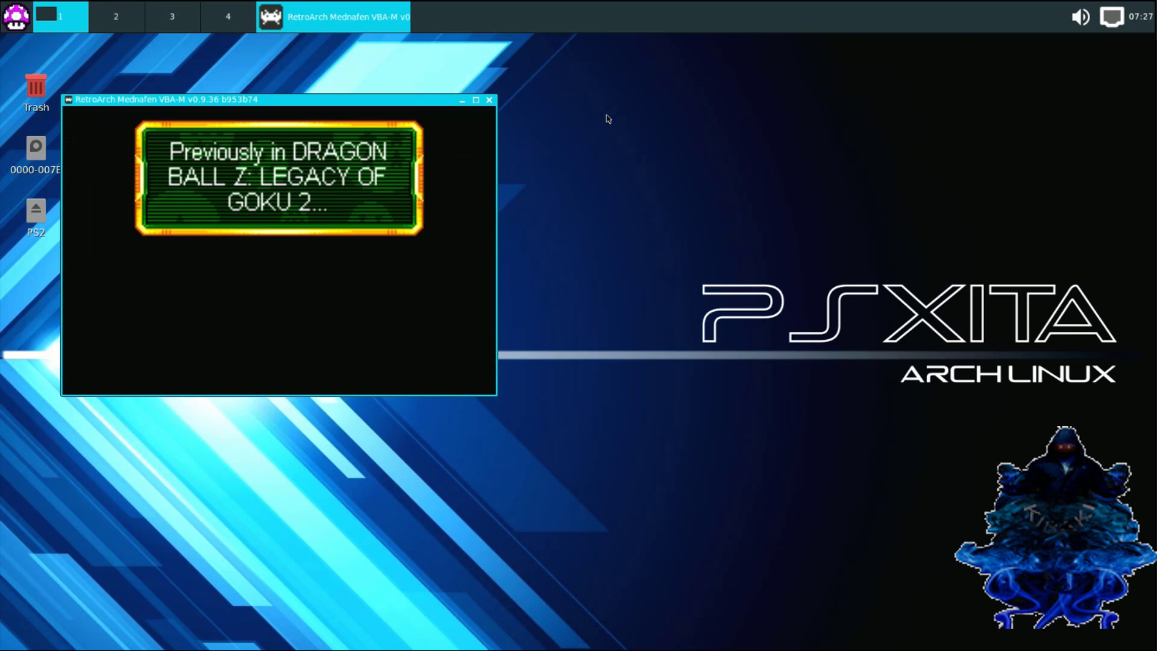
{"action": "left_click", "coordinate": [477, 100]}
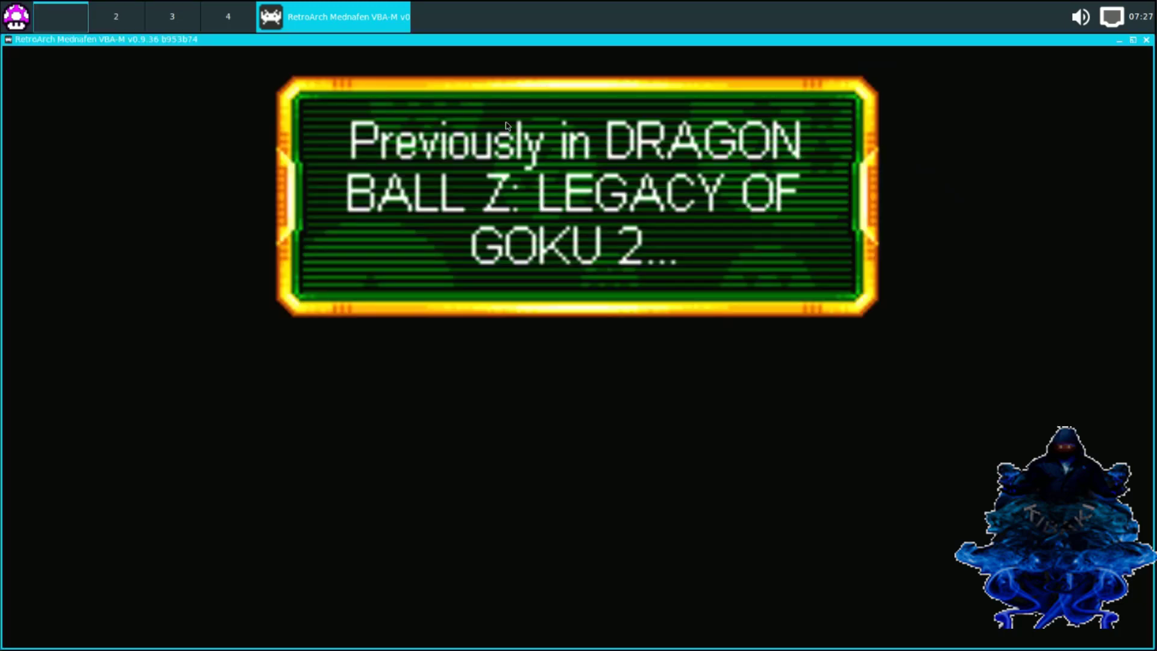